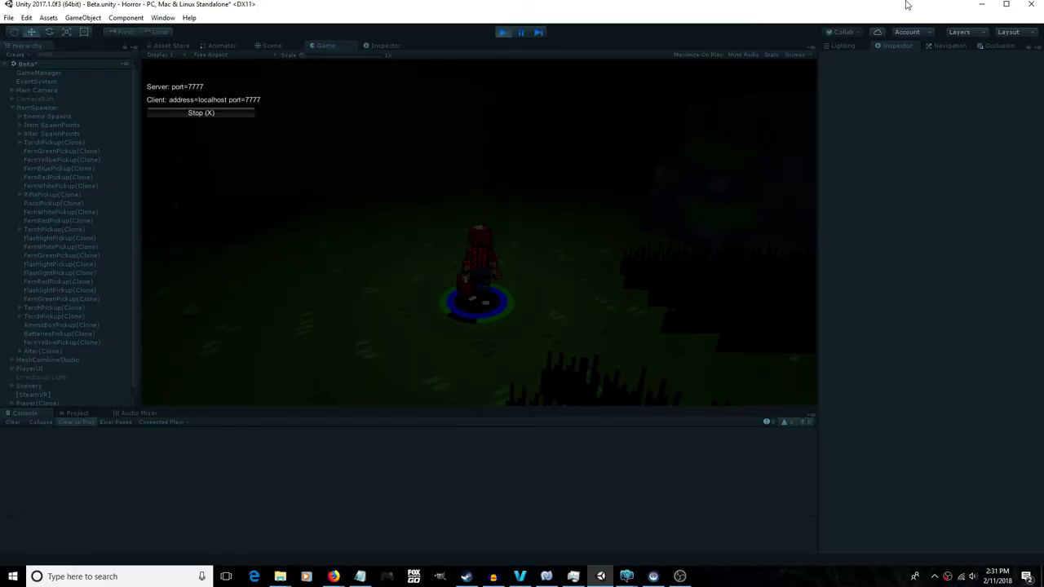
- Walk the red-shirted character through the dark forest in the running Beta scene, past the mossy rocks and trees
{"action": "key", "text": "w"}
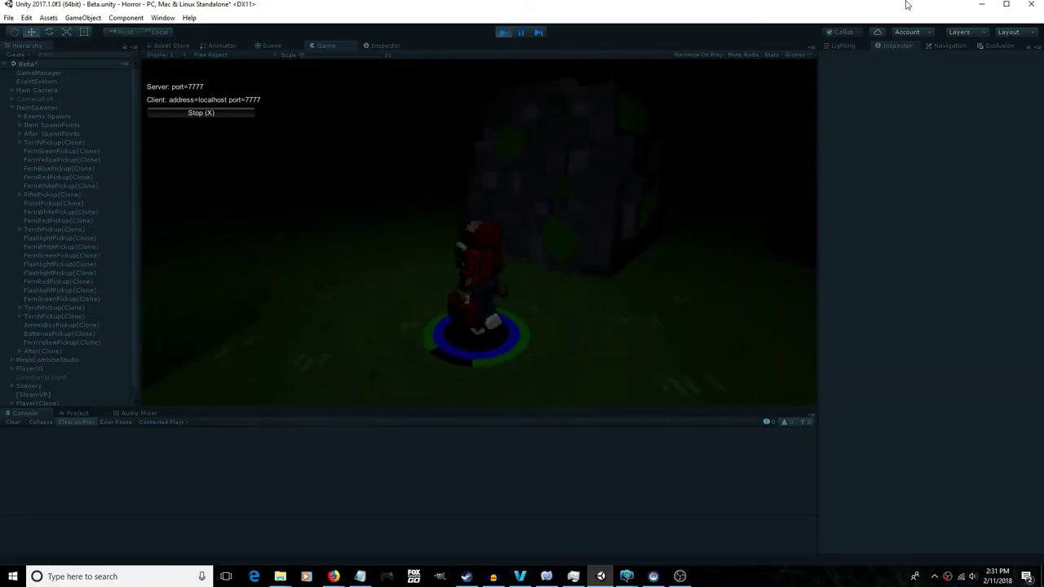
{"action": "key", "text": "a"}
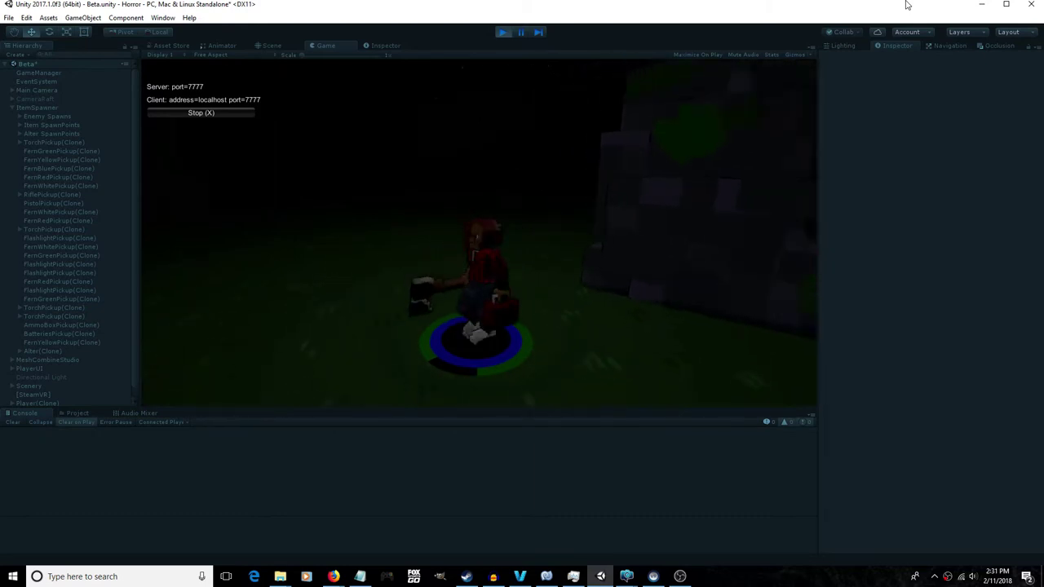
{"action": "key", "text": "w"}
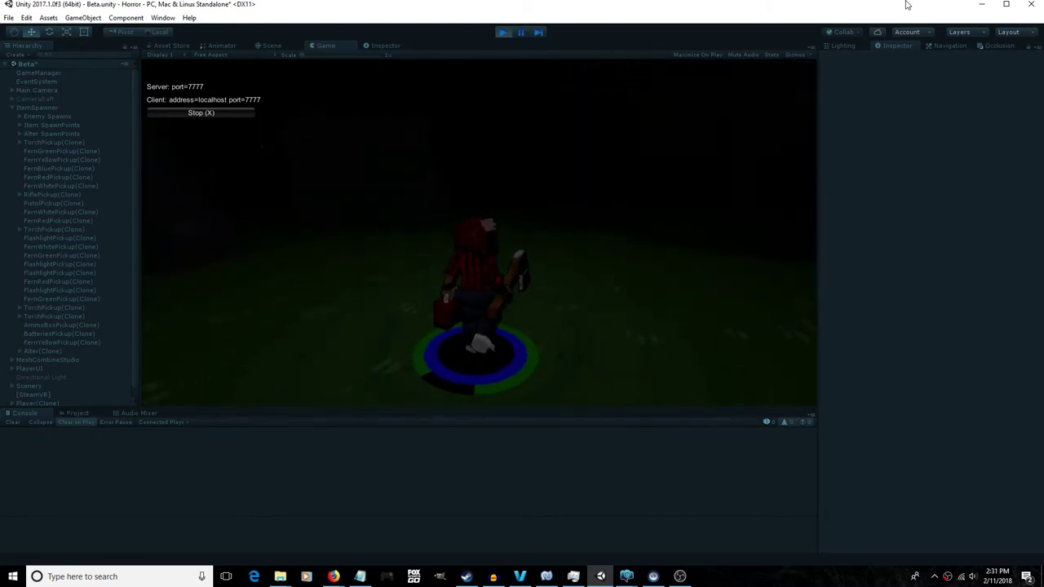
{"action": "key", "text": "a"}
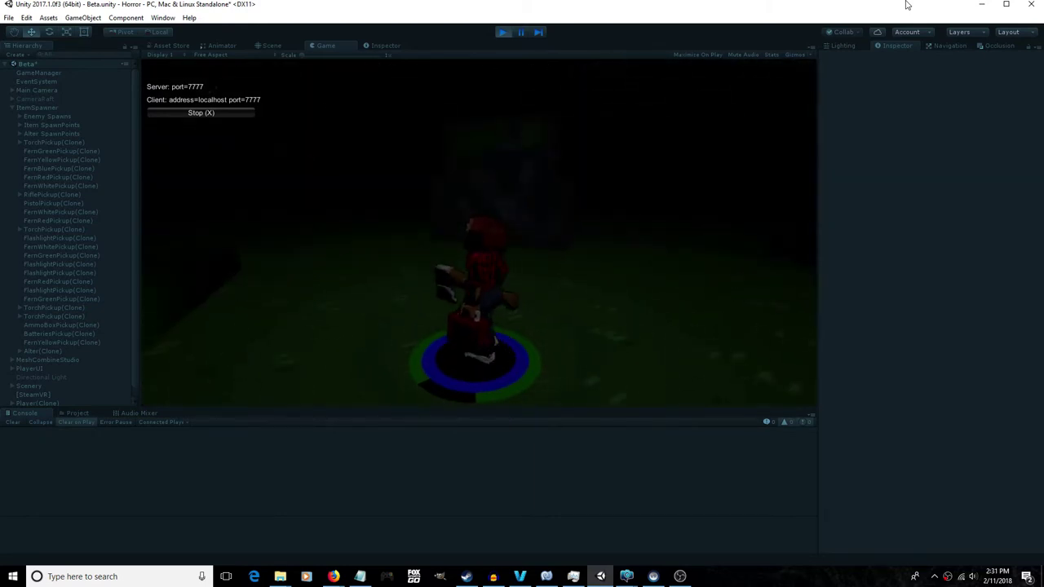
{"action": "key", "text": "w"}
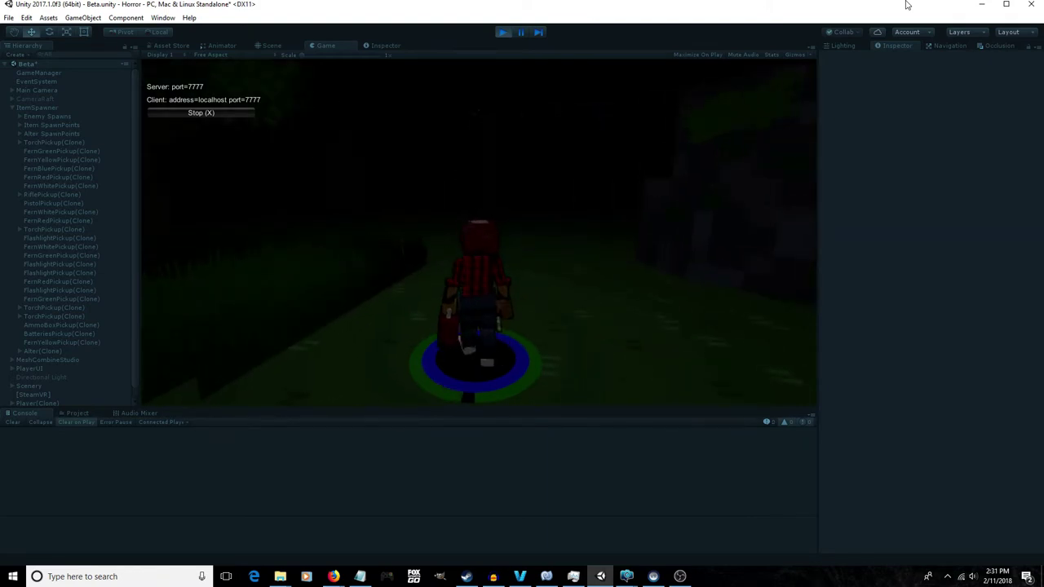
{"action": "key", "text": "a"}
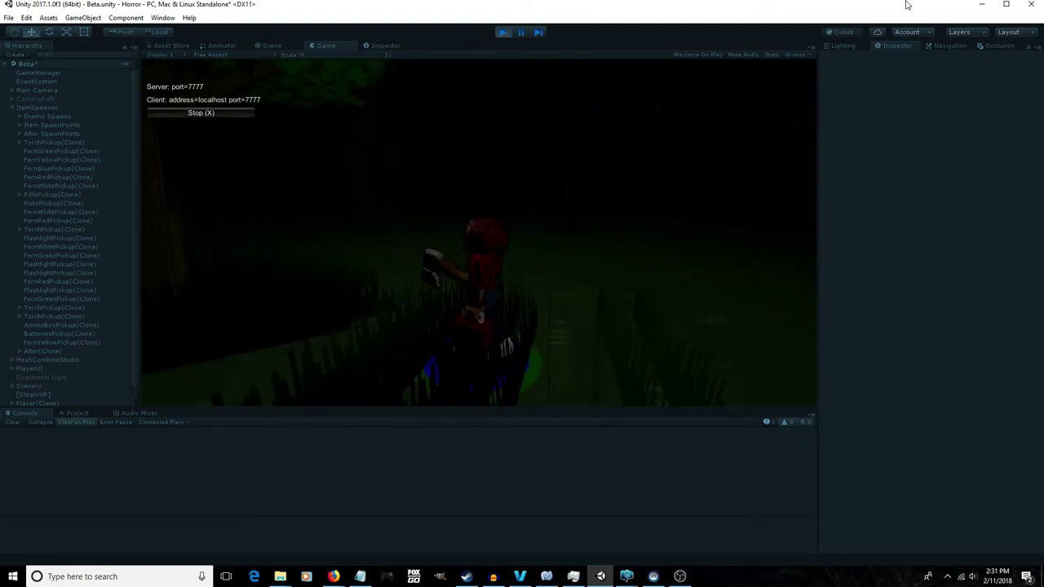
{"action": "key", "text": "w"}
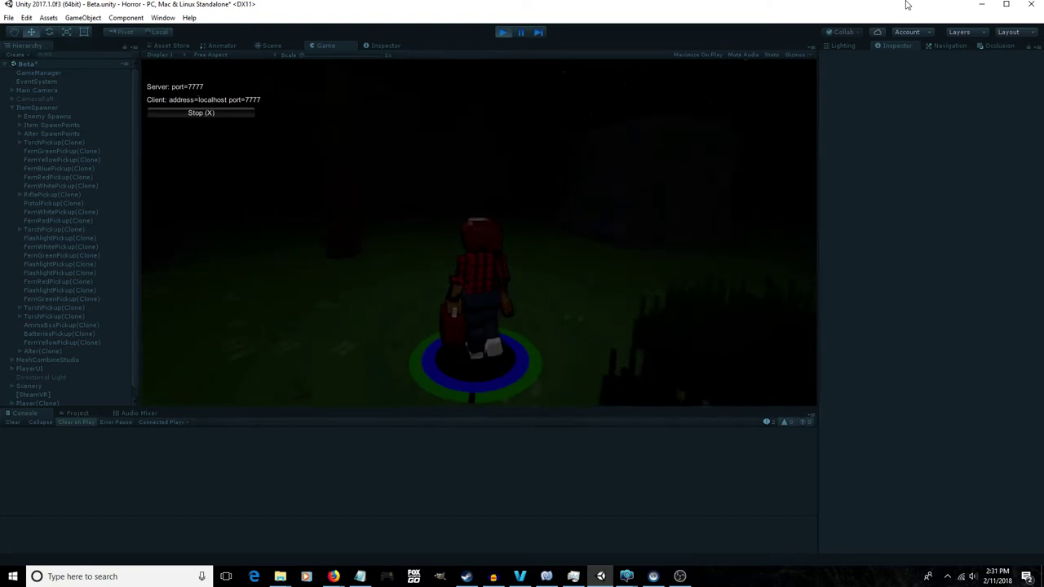
{"action": "key", "text": "w"}
{"action": "key", "text": "w"}
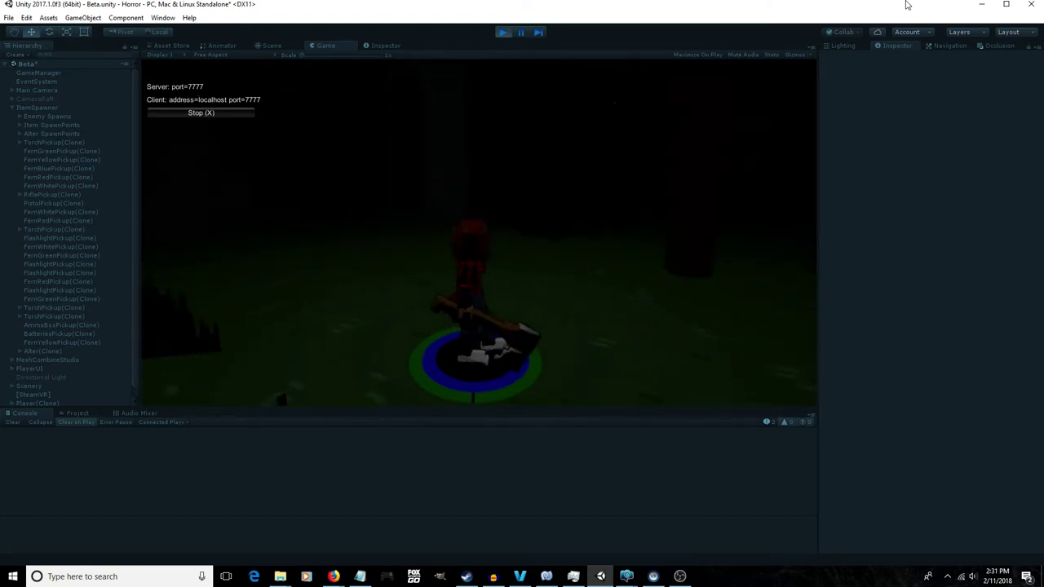
{"action": "key", "text": "w"}
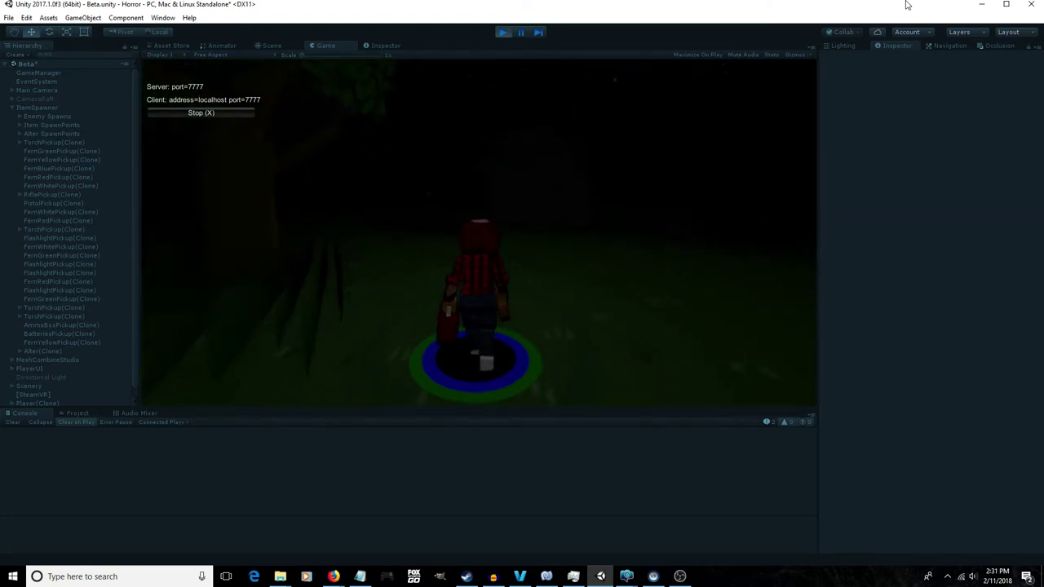
{"action": "key", "text": "d"}
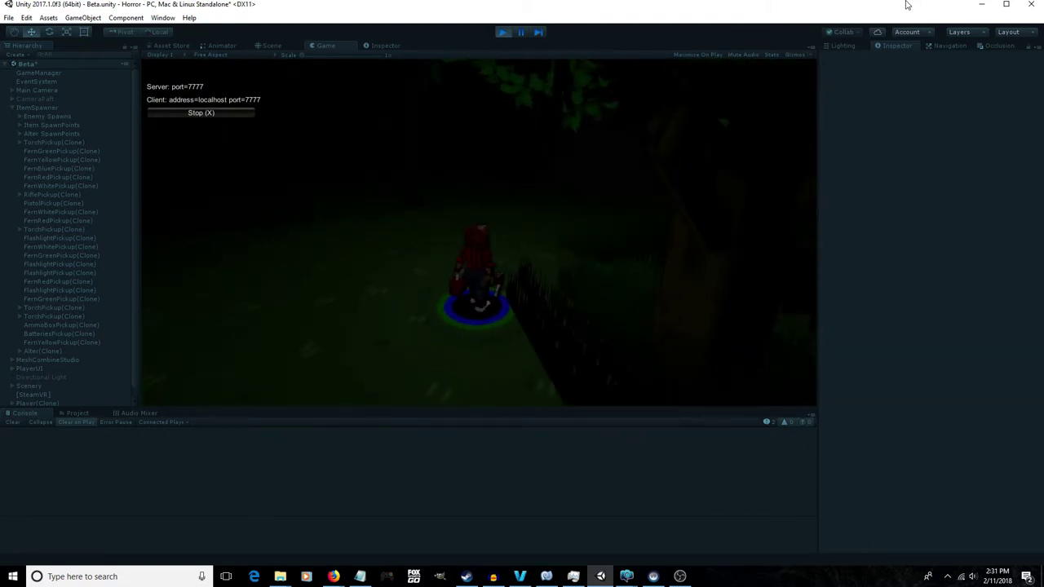
{"action": "key", "text": "w"}
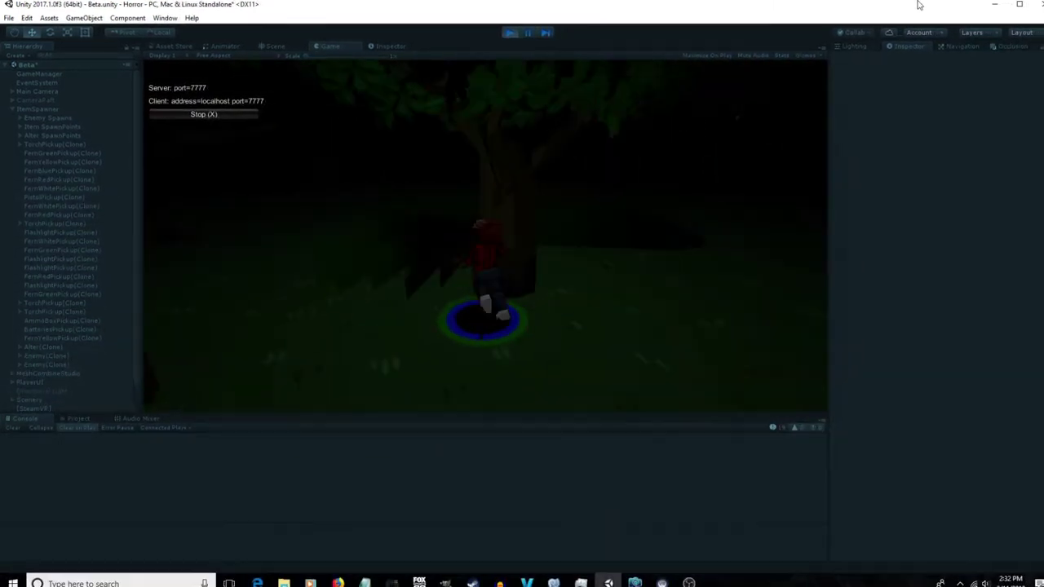
- Check the character's inventory during play, equip the torch and light it while walking through the grass
{"action": "key", "text": "w"}
{"action": "key", "text": "Tab"}
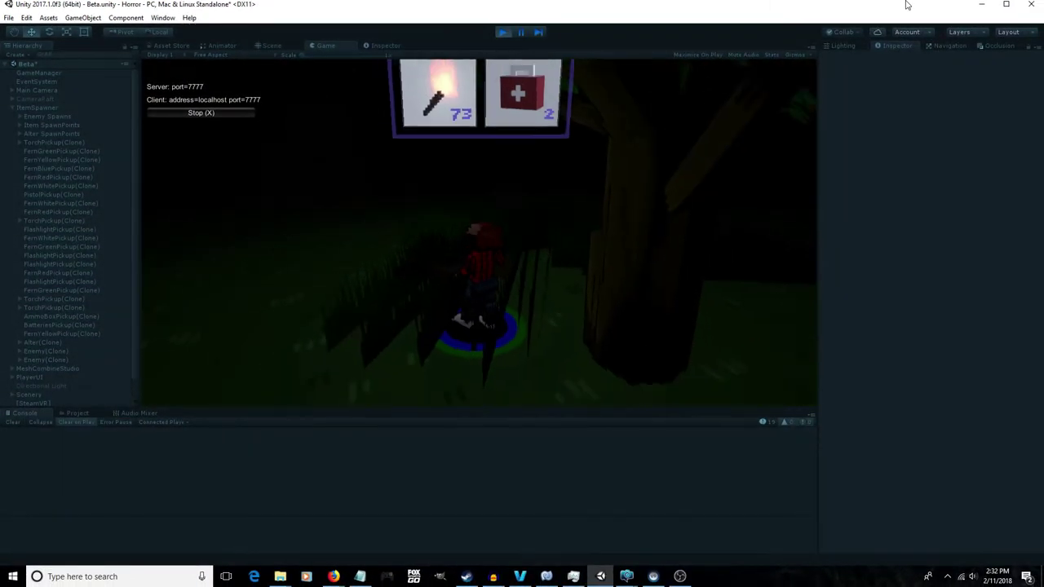
{"action": "key", "text": "Tab"}
{"action": "key", "text": "w"}
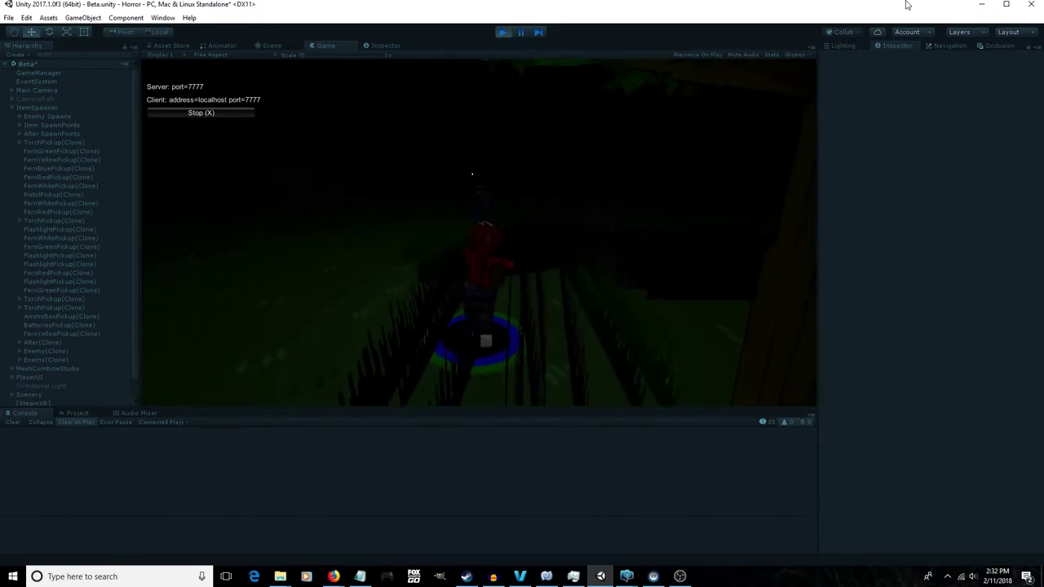
{"action": "key", "text": "2"}
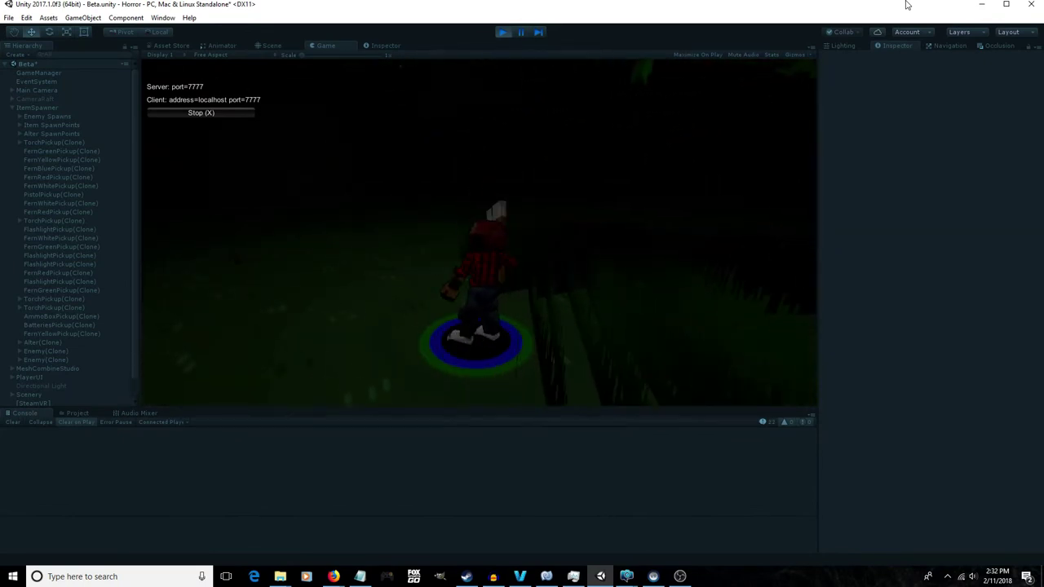
{"action": "key", "text": "f"}
{"action": "key", "text": "w"}
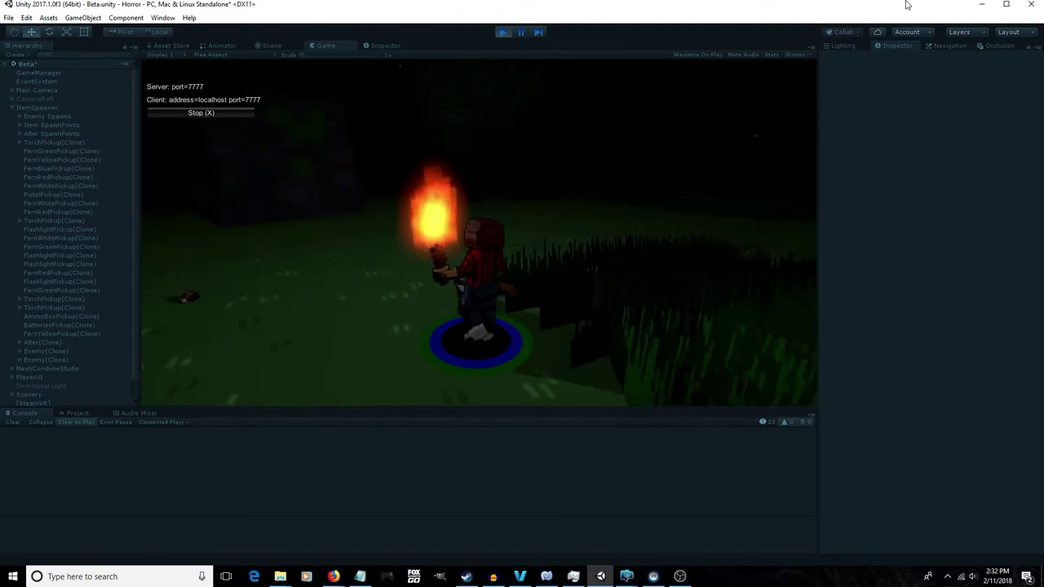
{"action": "key", "text": "s"}
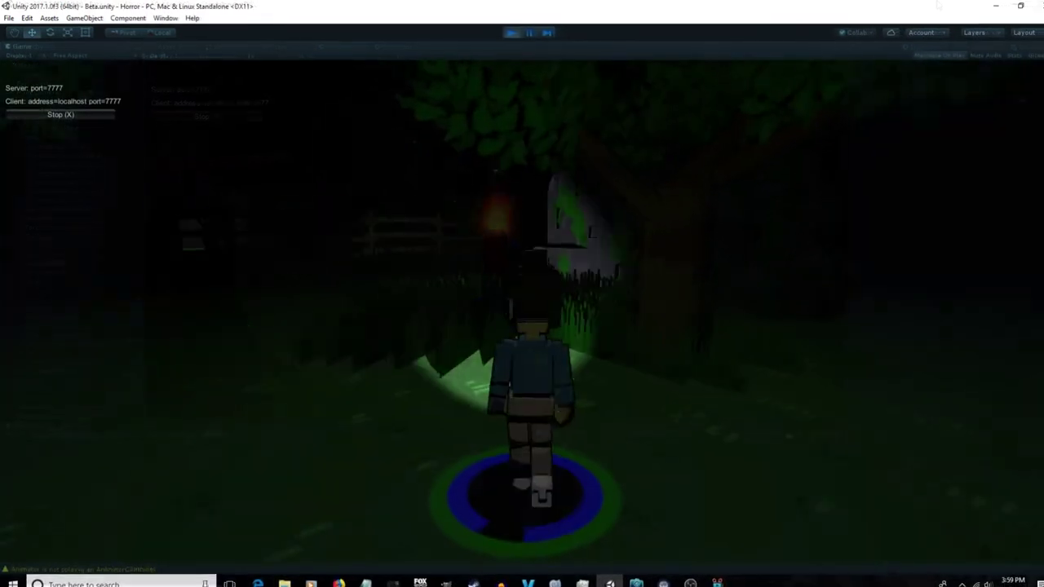
- Walk the blue-shirted character past the large tree towards the wooden fence in the maximized game view
{"action": "key", "text": "w"}
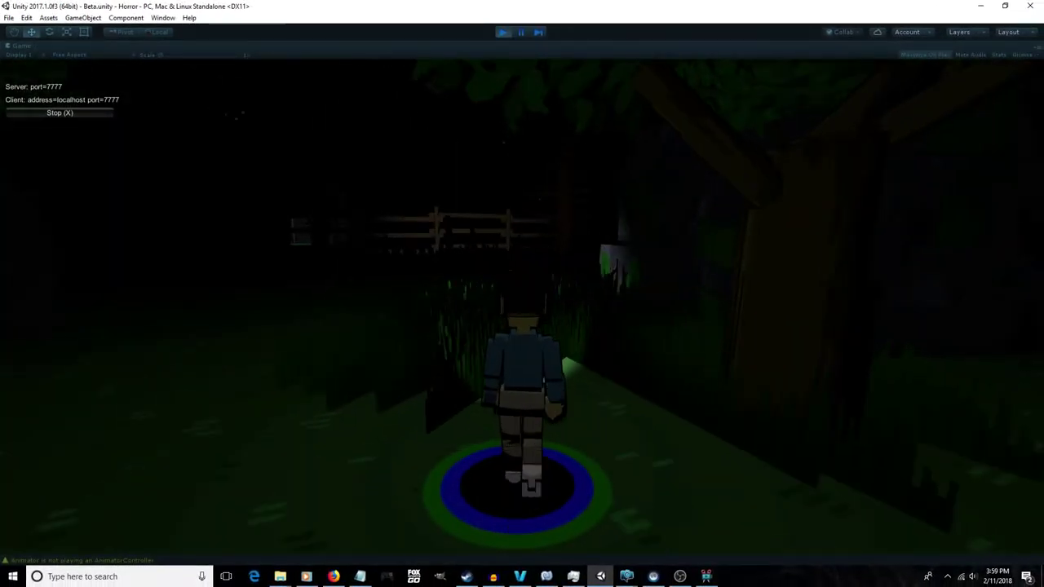
{"action": "key", "text": "w"}
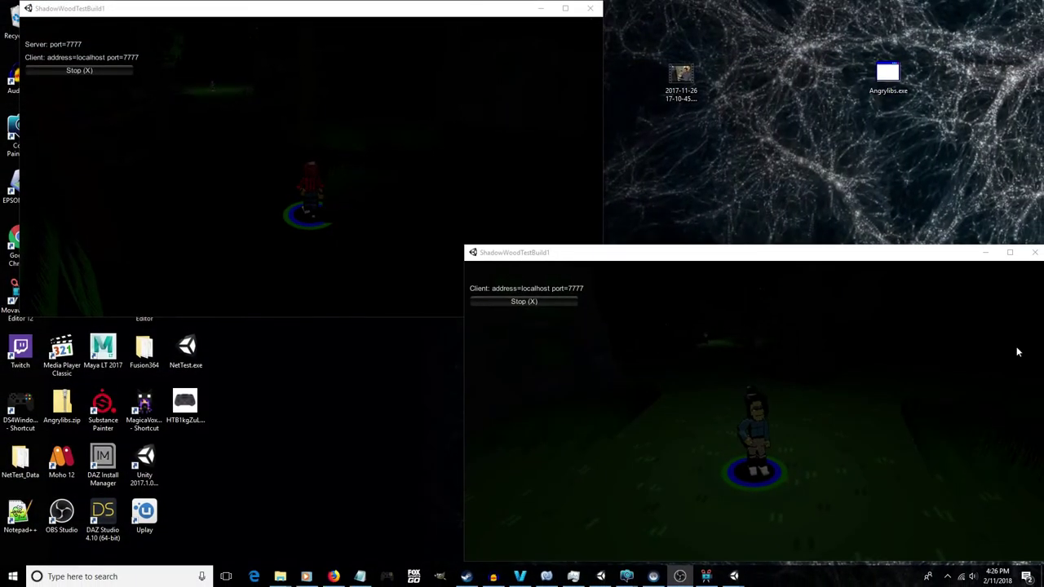
- Walk the client build's character along the forest path up to the host's character and around it
{"action": "left_click", "coordinate": [838, 260]}
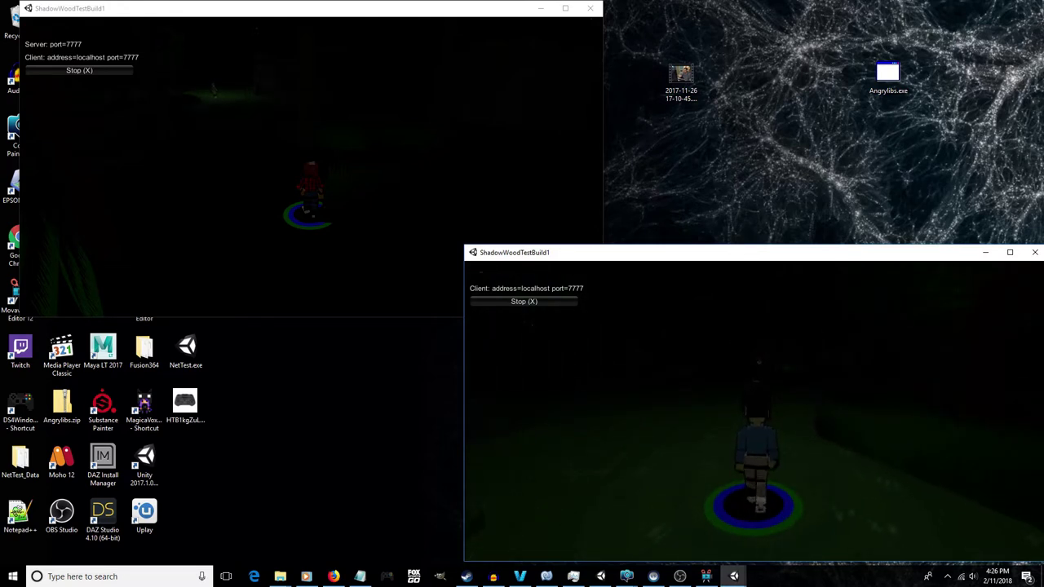
{"action": "key", "text": "w"}
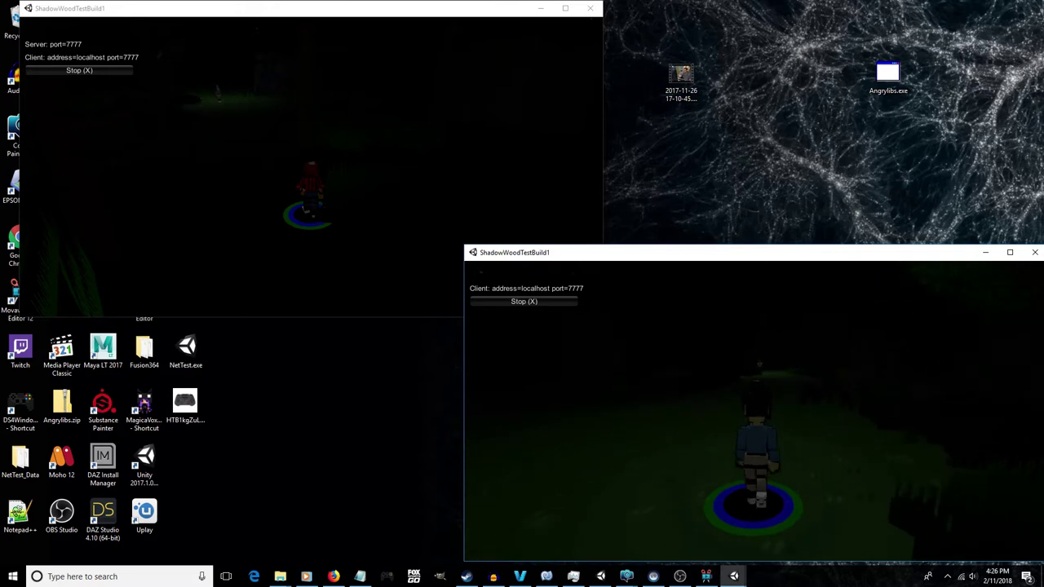
{"action": "key", "text": "w"}
{"action": "key", "text": "w"}
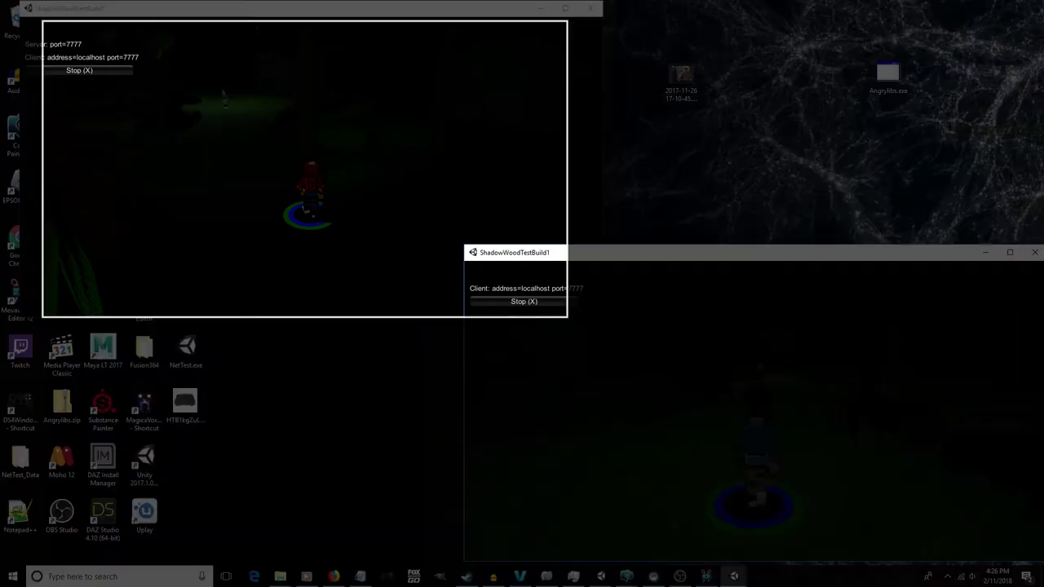
{"action": "key", "text": "w"}
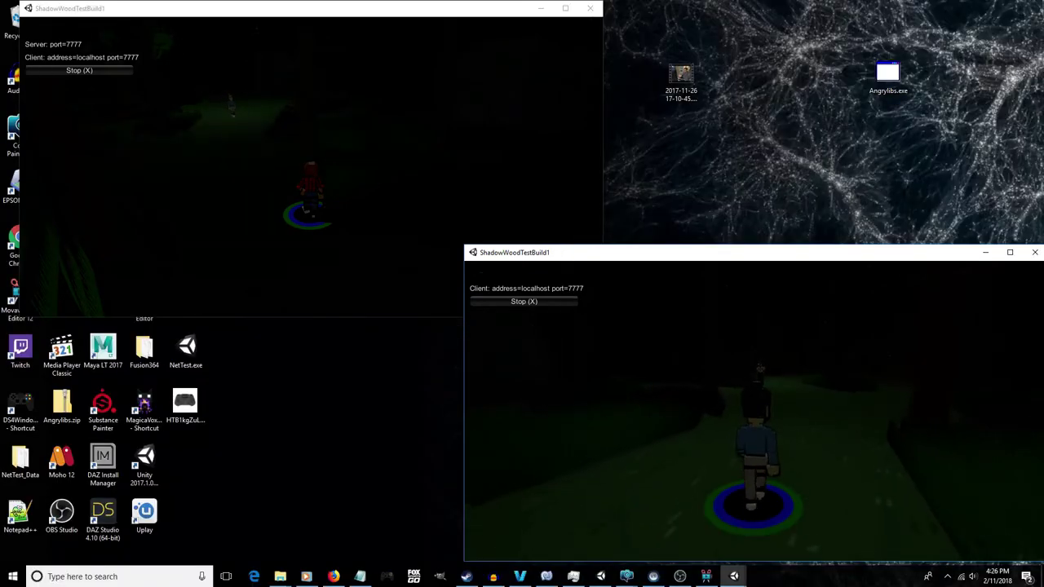
{"action": "key", "text": "super+shift+s"}
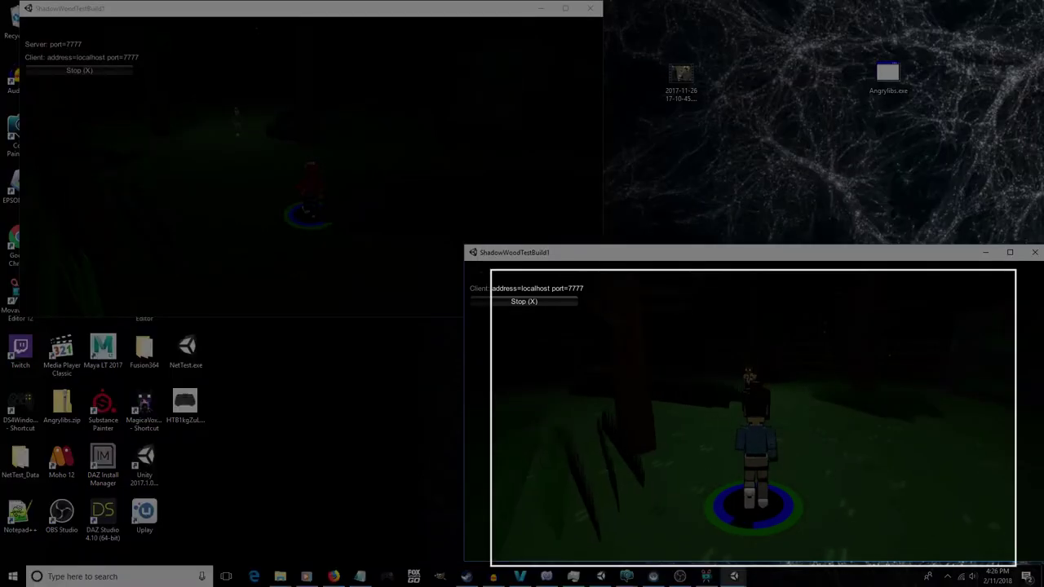
{"action": "left_click_drag", "start_coordinate": [490, 270], "coordinate": [1016, 564]}
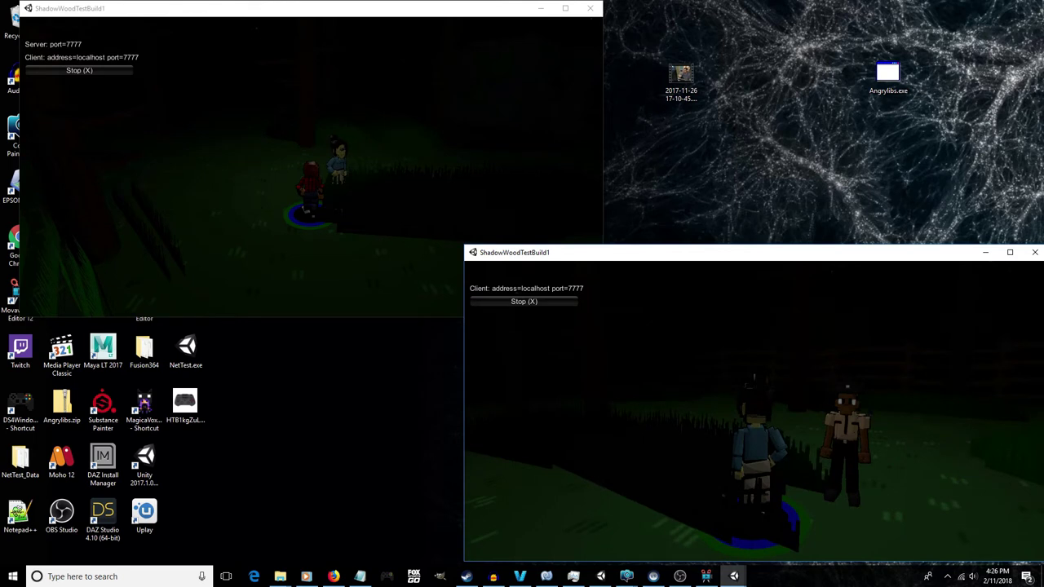
{"action": "key", "text": "a"}
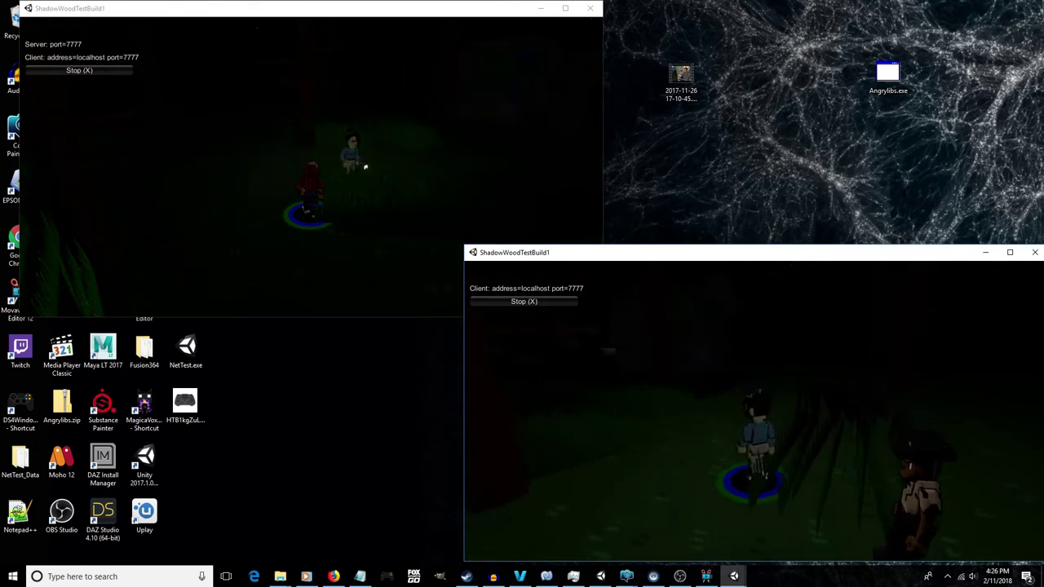
{"action": "key", "text": "d"}
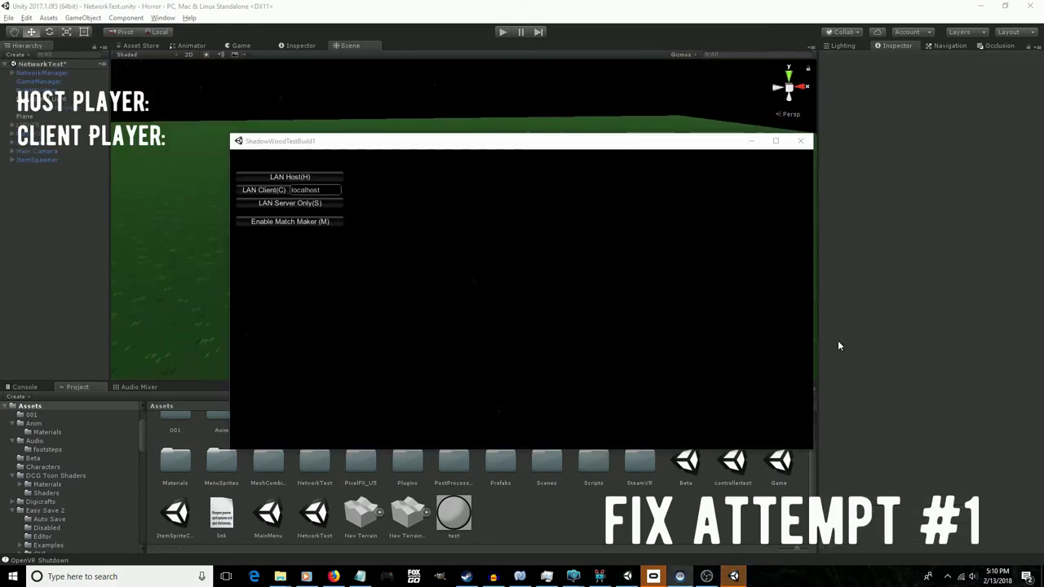
- Test the LAN connection with the build as host and the editor's play mode as client, closing the build at the end
{"action": "left_click", "coordinate": [282, 177]}
{"action": "left_click_drag", "start_coordinate": [509, 145], "coordinate": [621, 211]}
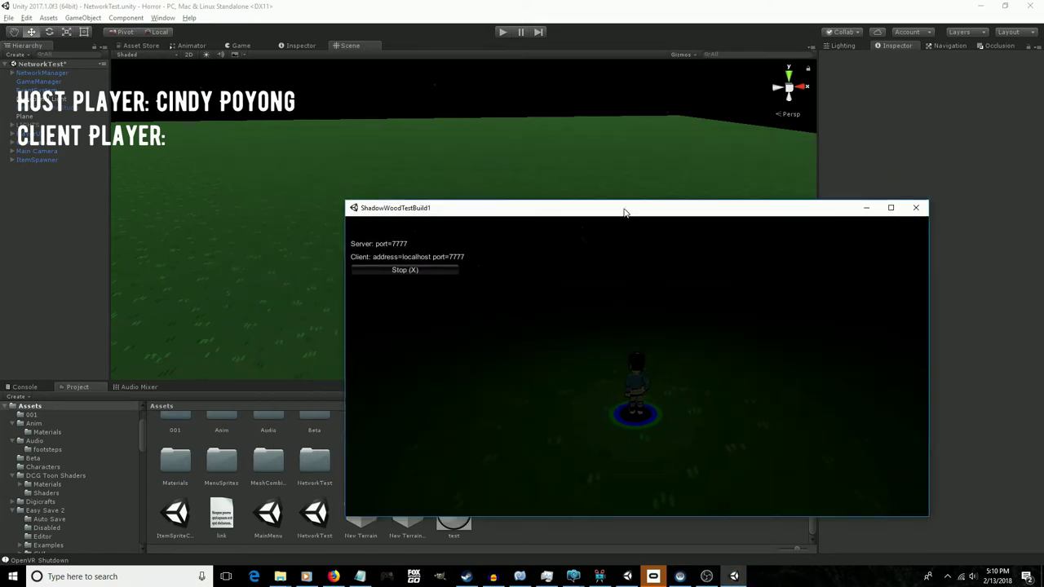
{"action": "left_click", "coordinate": [502, 32]}
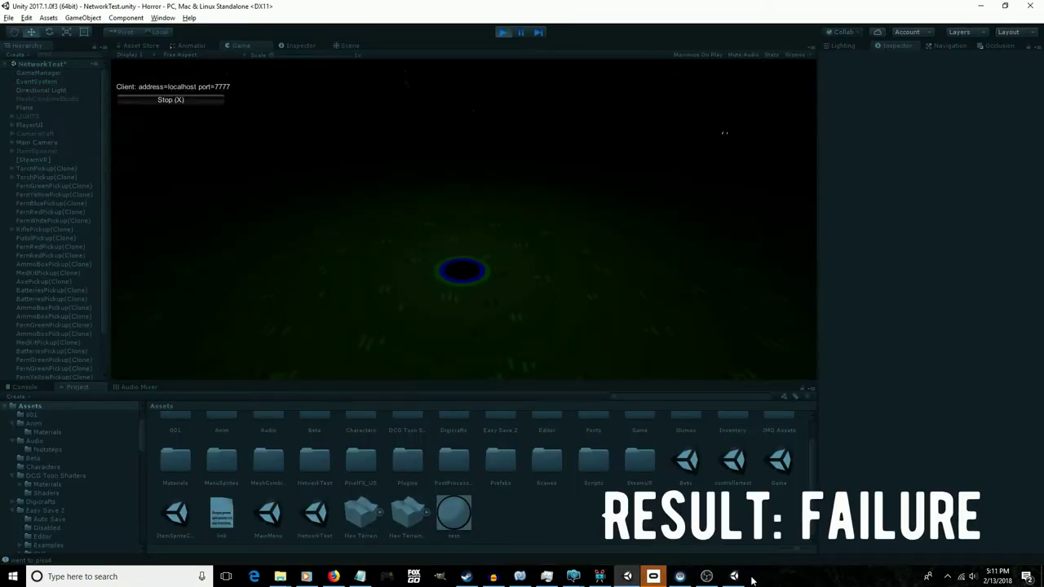
{"action": "key", "text": "alt+Tab"}
{"action": "left_click", "coordinate": [915, 207]}
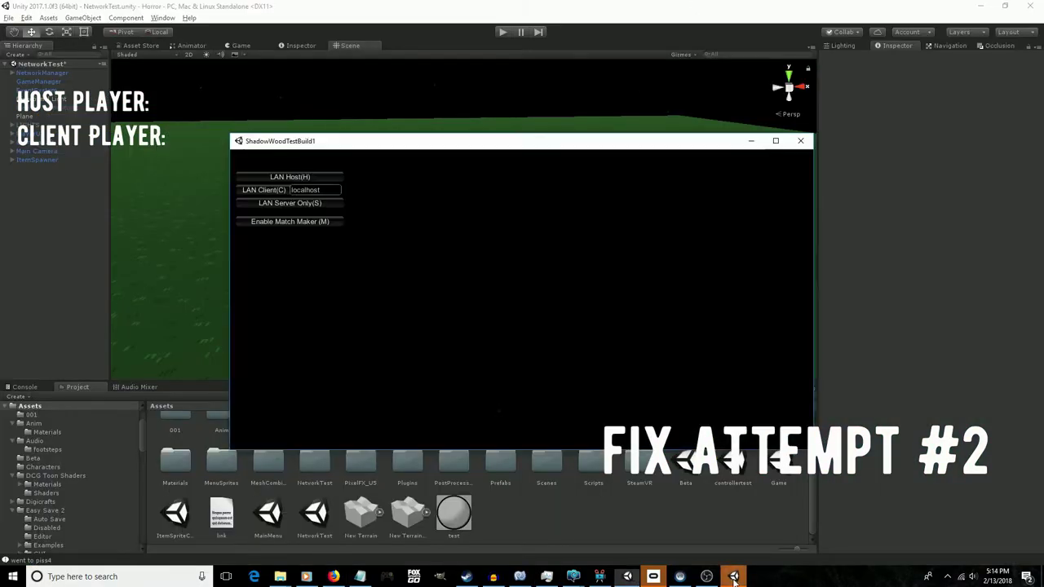
- Host a LAN game in the test build and examine the spawned player objects in the editor's hierarchy
{"action": "left_click", "coordinate": [324, 178]}
{"action": "left_click_drag", "start_coordinate": [457, 139], "coordinate": [681, 214]}
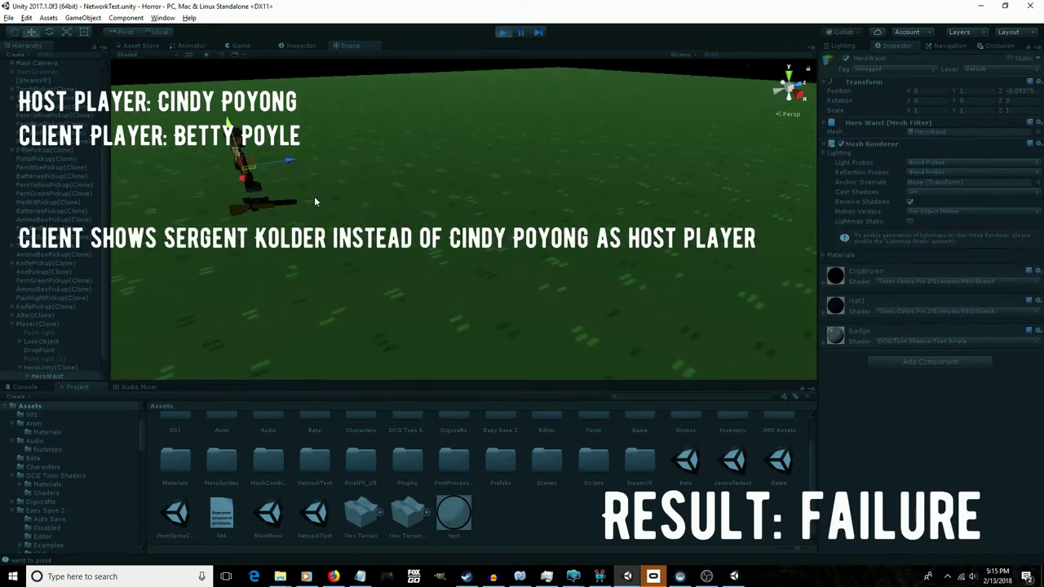
{"action": "left_click", "coordinate": [38, 350]}
{"action": "left_click", "coordinate": [36, 308]}
{"action": "scroll", "coordinate": [955, 297], "scroll_direction": "down", "scroll_amount": 3}
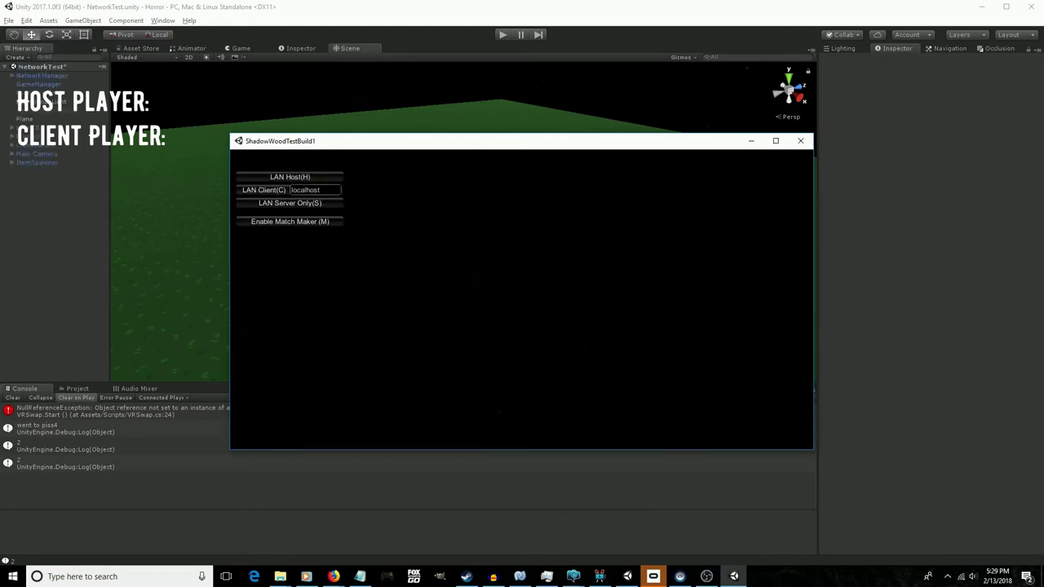
- Host a LAN game in the test build and join it as a client from the NetworkTest scene in the editor
{"action": "left_click", "coordinate": [290, 177]}
{"action": "left_click_drag", "start_coordinate": [443, 144], "coordinate": [567, 222]}
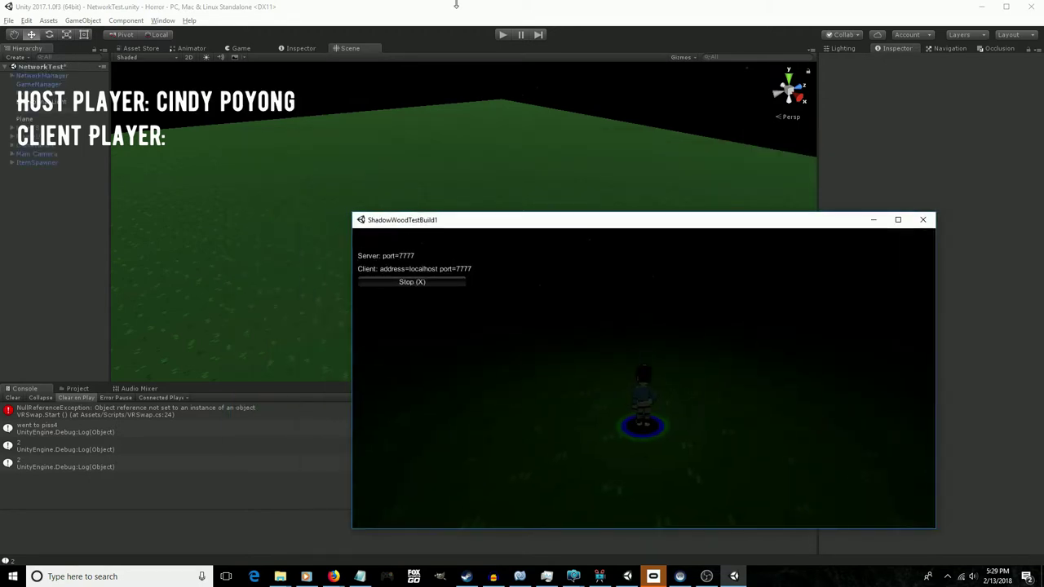
{"action": "left_click", "coordinate": [503, 35]}
{"action": "left_click", "coordinate": [151, 103]}
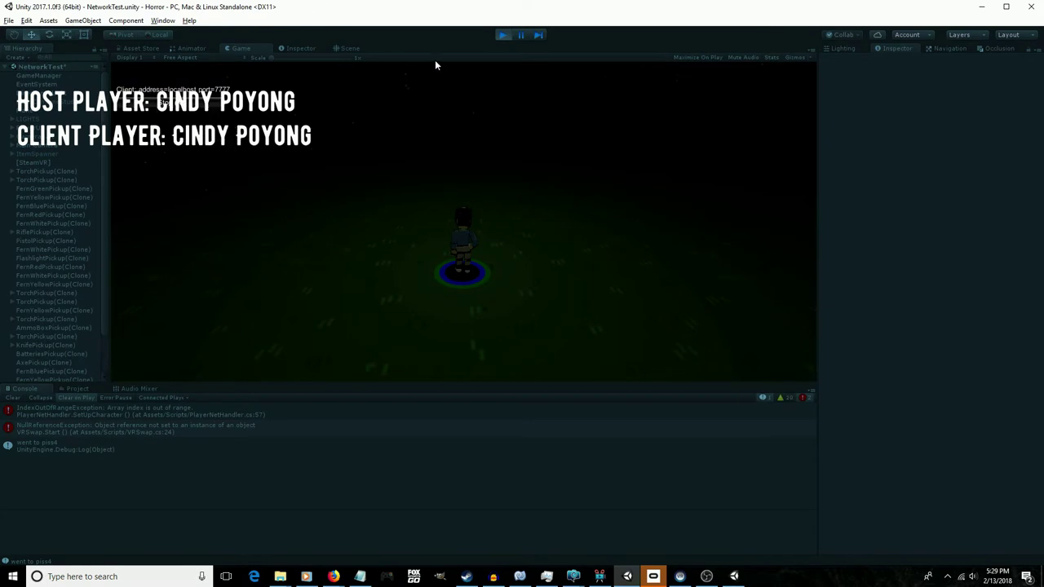
- Inspect the client's character in the Scene view and dock that view beside the Game view
{"action": "left_click", "coordinate": [353, 51]}
{"action": "right_click_drag", "start_coordinate": [494, 263], "coordinate": [585, 232]}
{"action": "scroll", "coordinate": [582, 235], "scroll_direction": "down", "scroll_amount": 5}
{"action": "middle_click_drag", "start_coordinate": [581, 237], "coordinate": [545, 206]}
{"action": "left_click_drag", "start_coordinate": [545, 206], "coordinate": [613, 203], "text": "alt"}
{"action": "key", "text": "ctrl+2"}
{"action": "left_click_drag", "start_coordinate": [348, 48], "coordinate": [783, 296]}
- Frame the first Player(Clone) object in a widened Scene view and examine it beside the local character
{"action": "scroll", "coordinate": [40, 359], "scroll_direction": "down", "scroll_amount": 3}
{"action": "left_click", "coordinate": [36, 360]}
{"action": "key", "text": "f"}
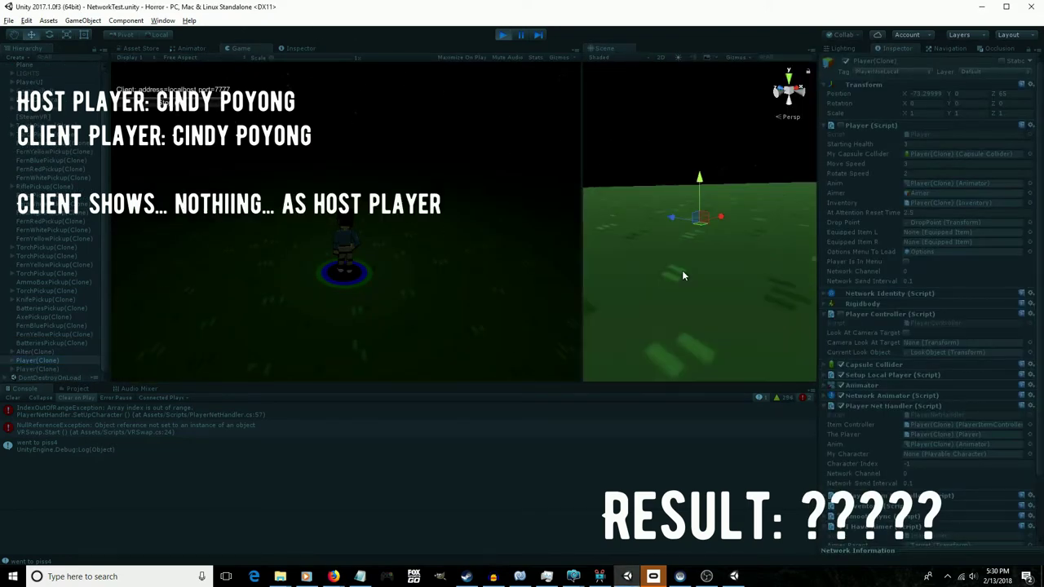
{"action": "left_click_drag", "start_coordinate": [582, 244], "coordinate": [305, 244]}
{"action": "left_click_drag", "start_coordinate": [664, 259], "coordinate": [551, 241], "text": "alt"}
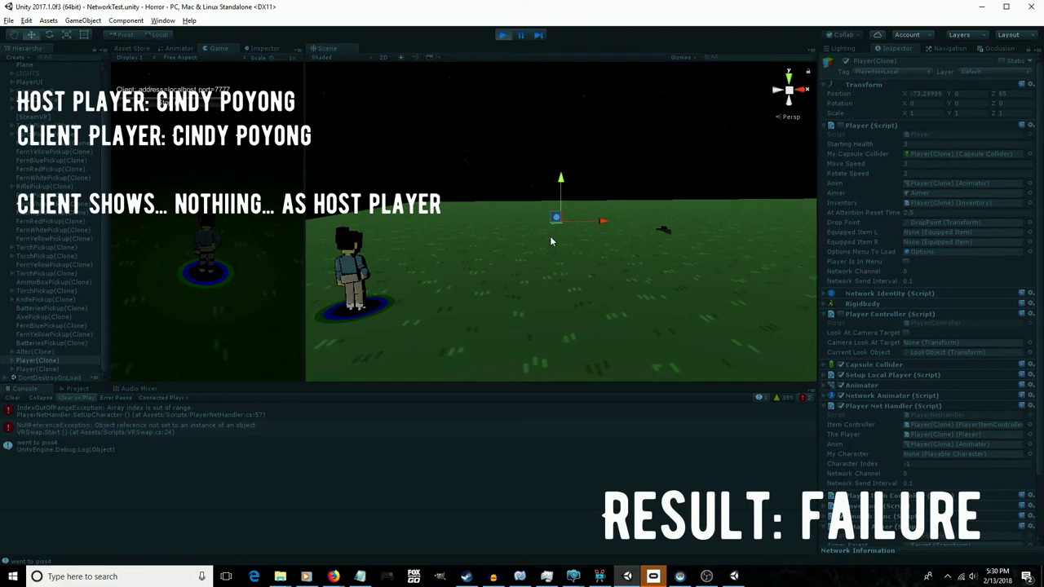
- Stop the NetworkTest playtest running in the editor
{"action": "left_click", "coordinate": [502, 34]}
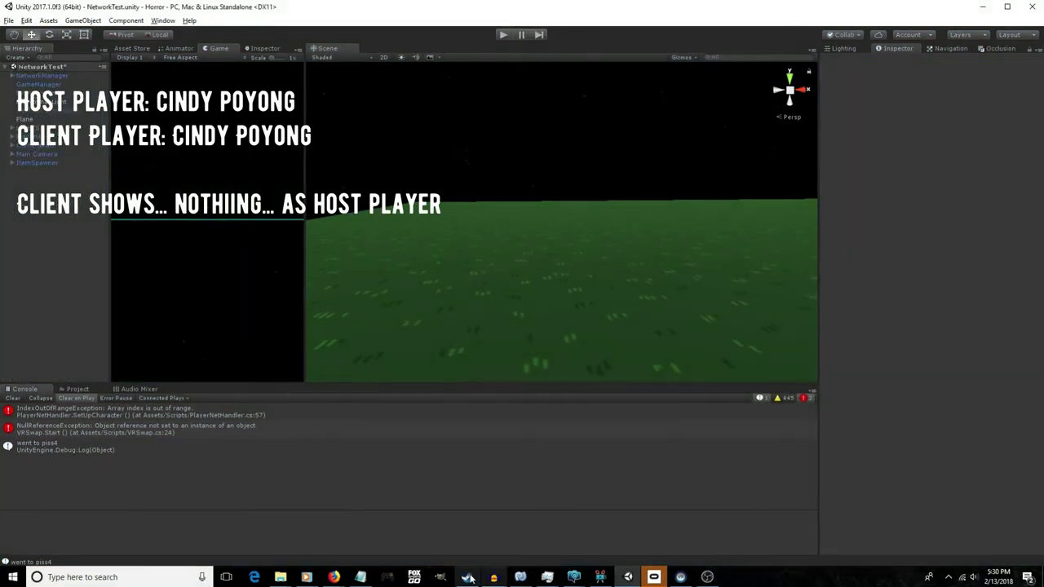
{"action": "left_click", "coordinate": [468, 578]}
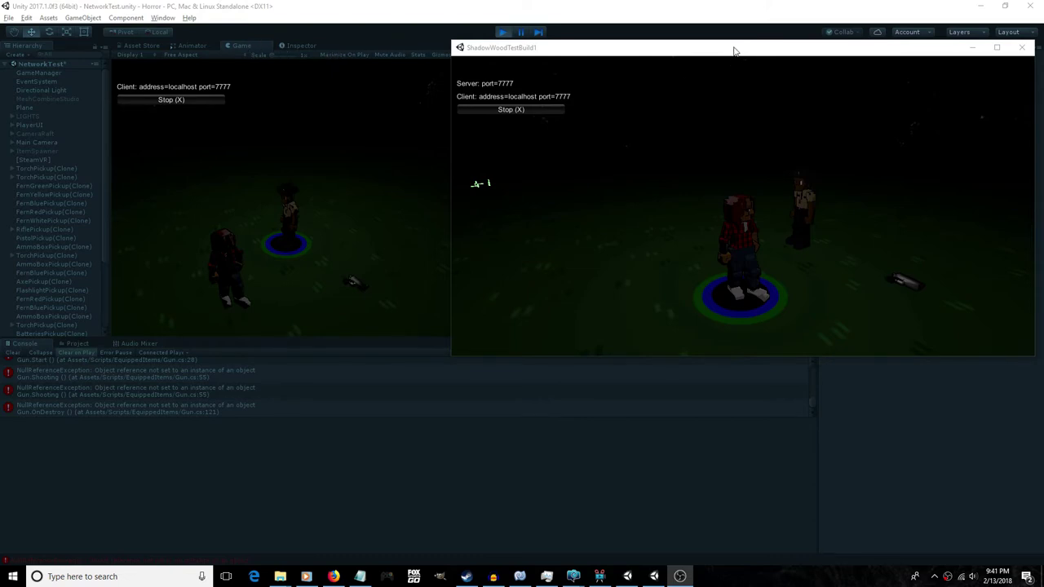
- Walk the host character around the client's character in the test build and compare both game windows
{"action": "left_click_drag", "start_coordinate": [732, 50], "coordinate": [726, 63]}
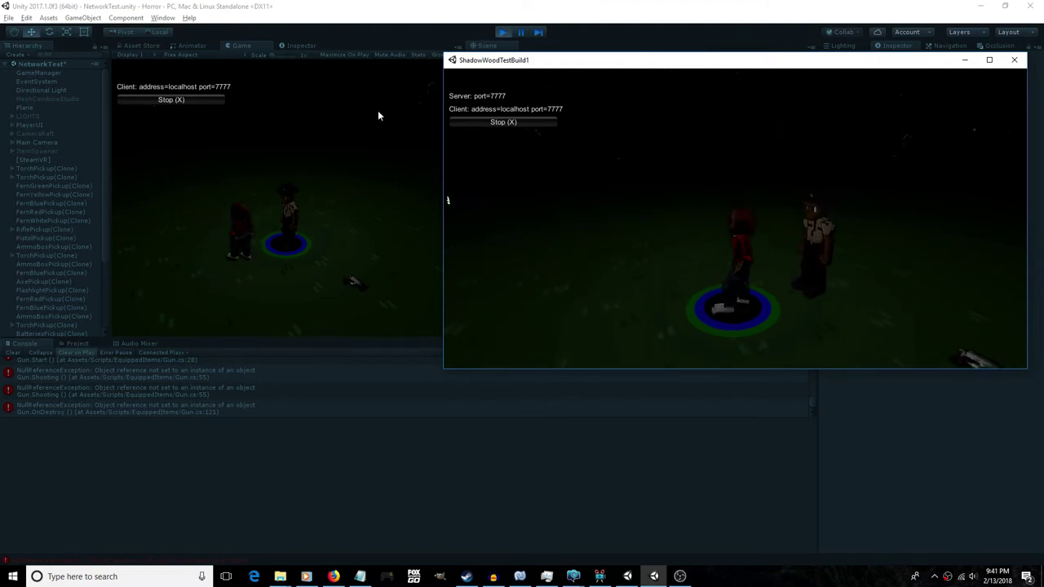
{"action": "key", "text": "s"}
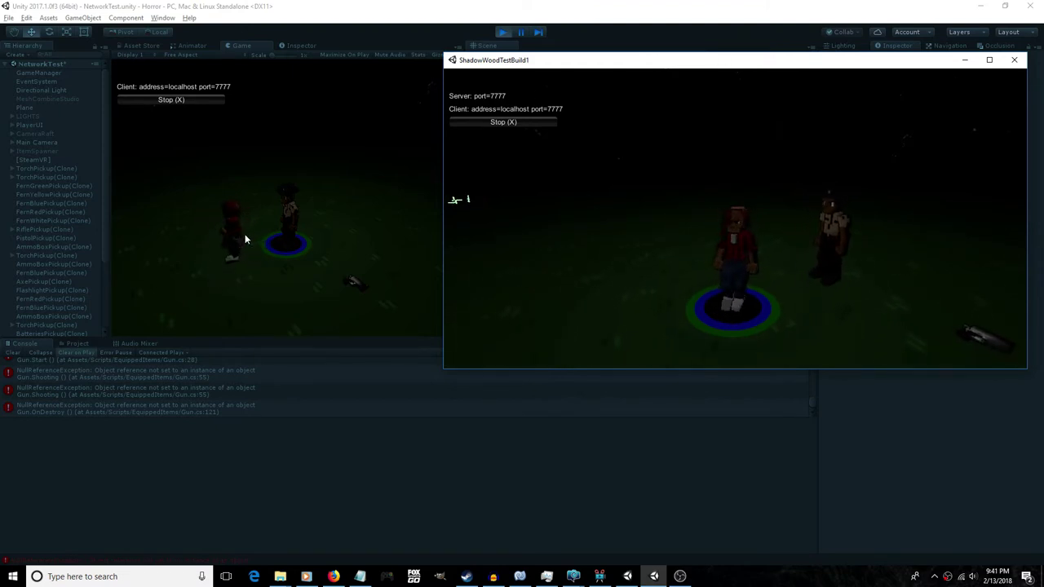
{"action": "key", "text": "a"}
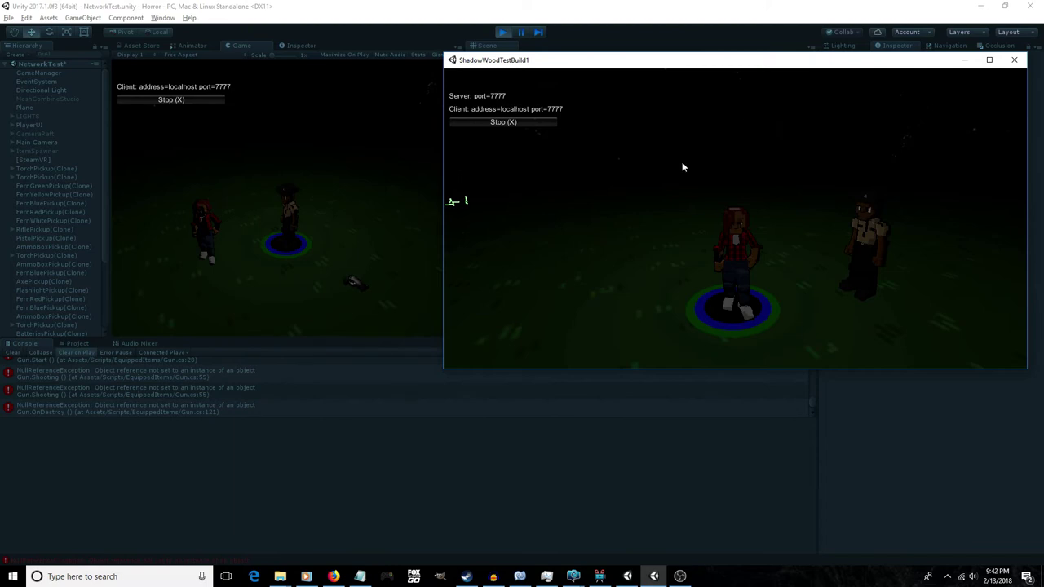
{"action": "scroll", "coordinate": [682, 162], "scroll_direction": "down", "scroll_amount": 3}
{"action": "scroll", "coordinate": [682, 162], "scroll_direction": "up", "scroll_amount": 1}
{"action": "key", "text": "d"}
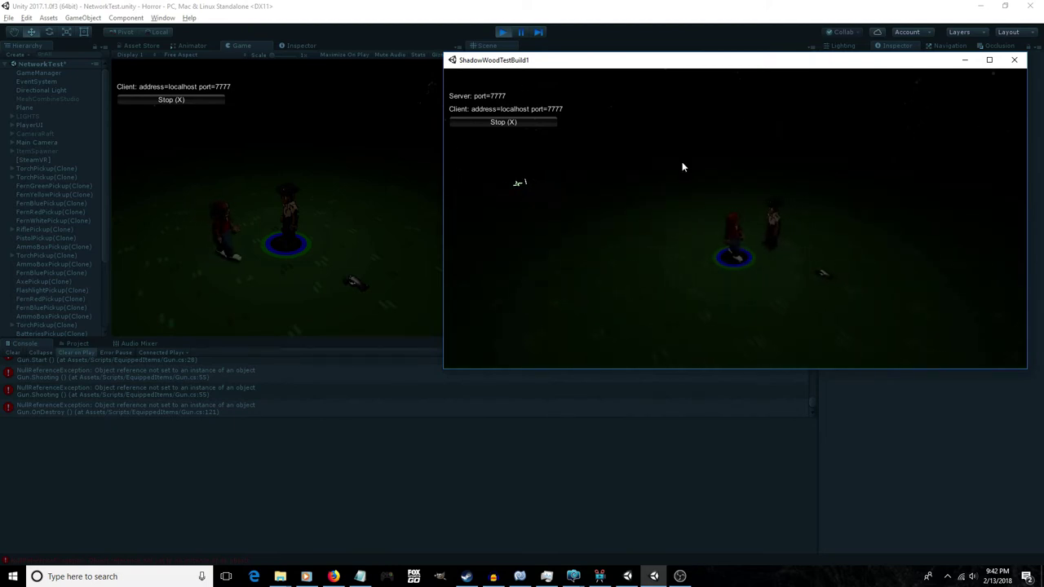
{"action": "key", "text": "s"}
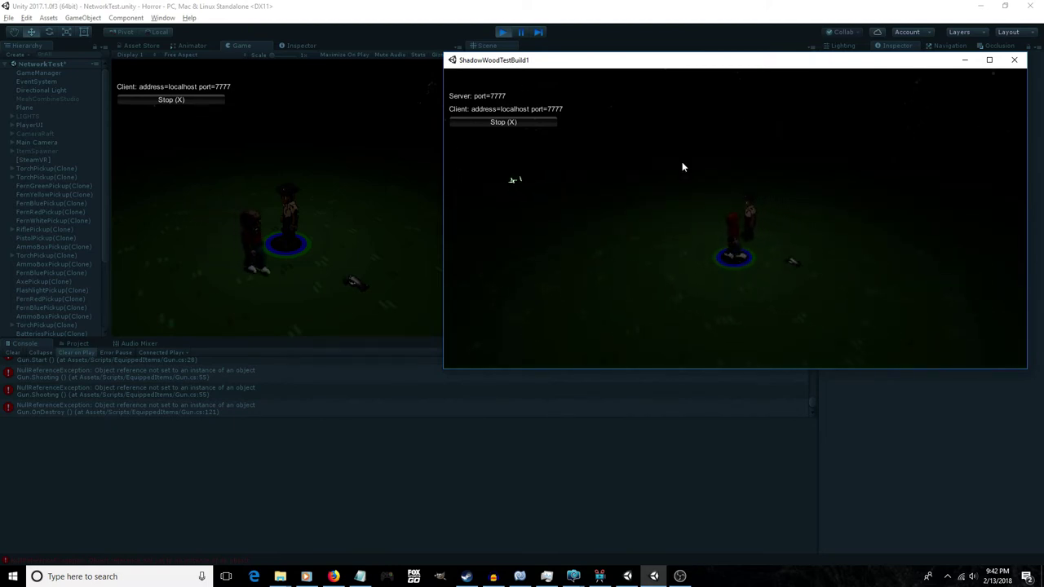
{"action": "key", "text": "a"}
{"action": "key", "text": "w"}
{"action": "key", "text": "d"}
{"action": "key", "text": "s"}
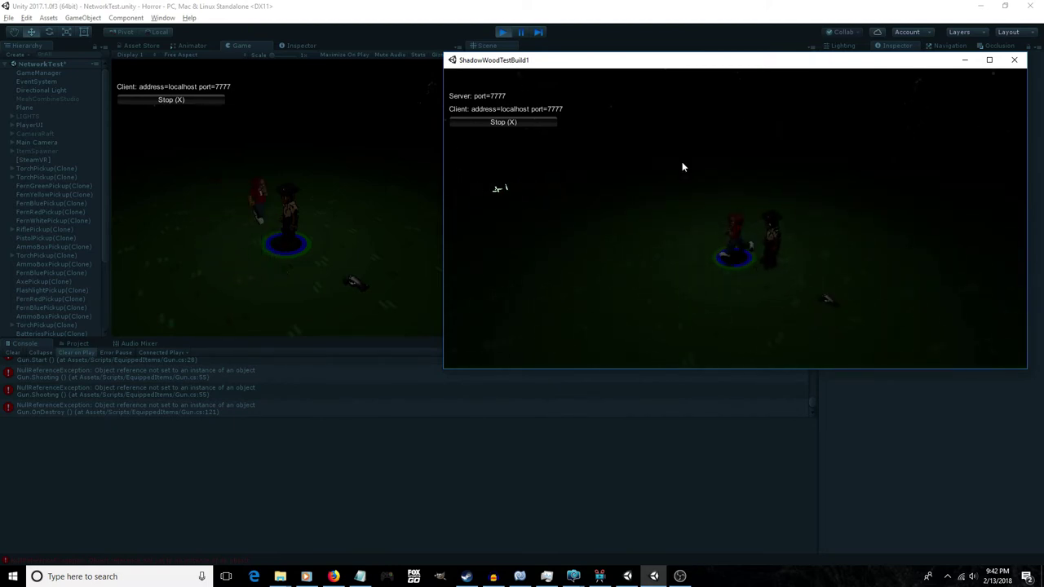
{"action": "key", "text": "a"}
{"action": "key", "text": "a"}
{"action": "key", "text": "w"}
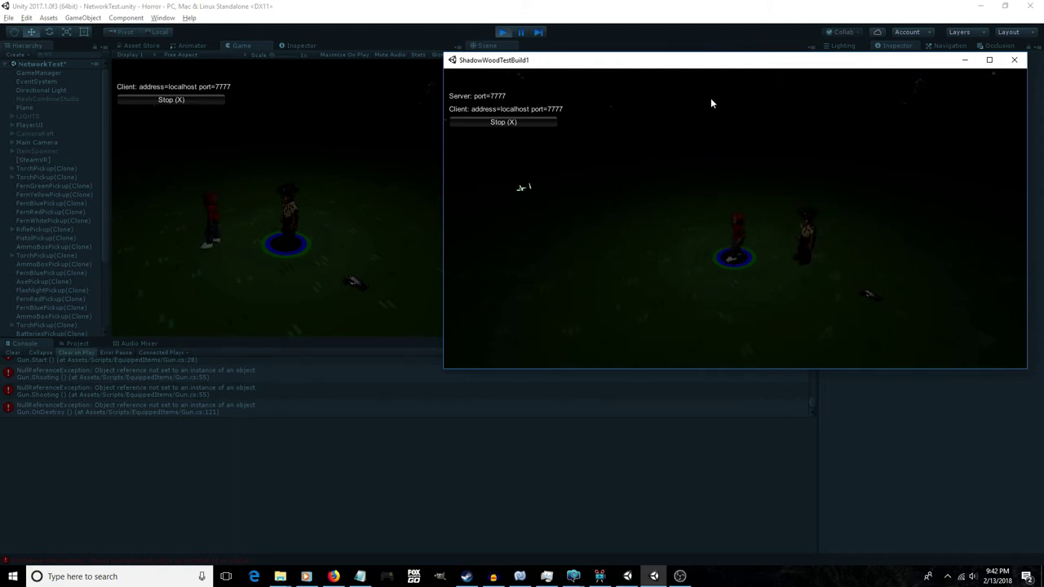
- Close the ShadowWoodTestBuild1 window and end the playtest in the editor
{"action": "left_click", "coordinate": [1018, 61]}
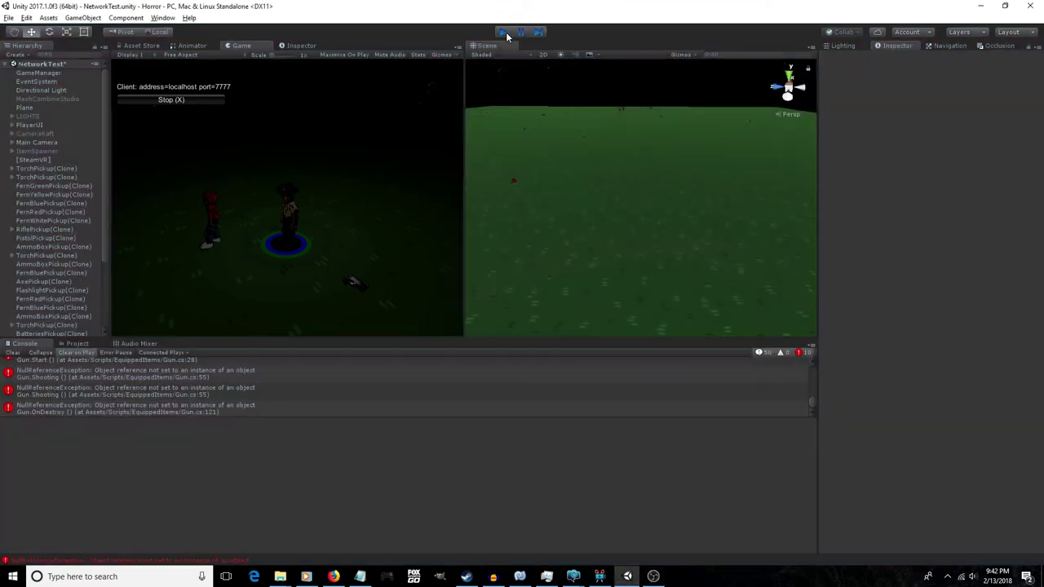
{"action": "left_click", "coordinate": [504, 31]}
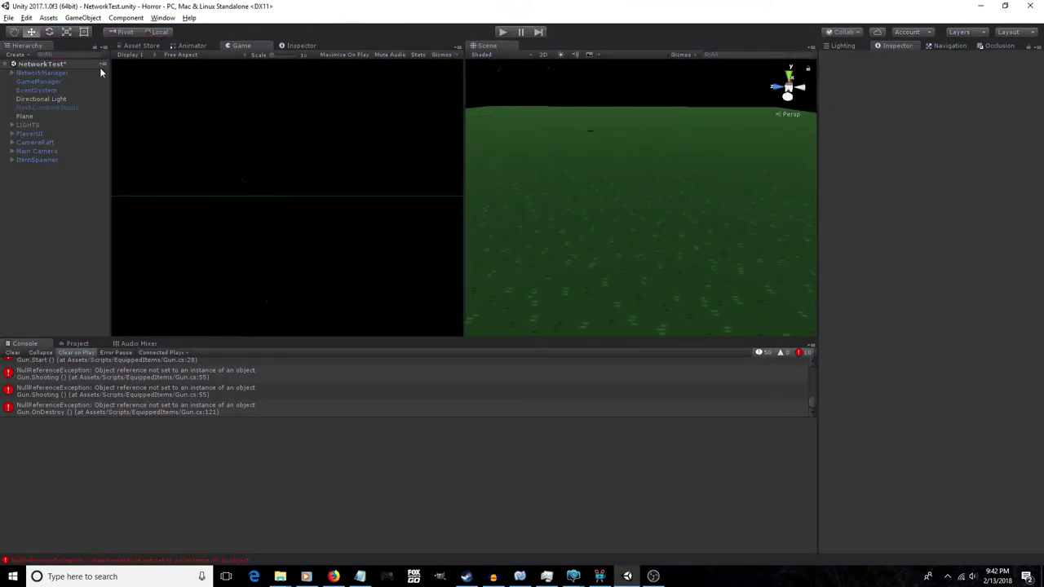
- Examine the NetworkManager's registered spawnable prefabs, from AmmoBoxPickup to Knife
{"action": "left_click", "coordinate": [54, 72]}
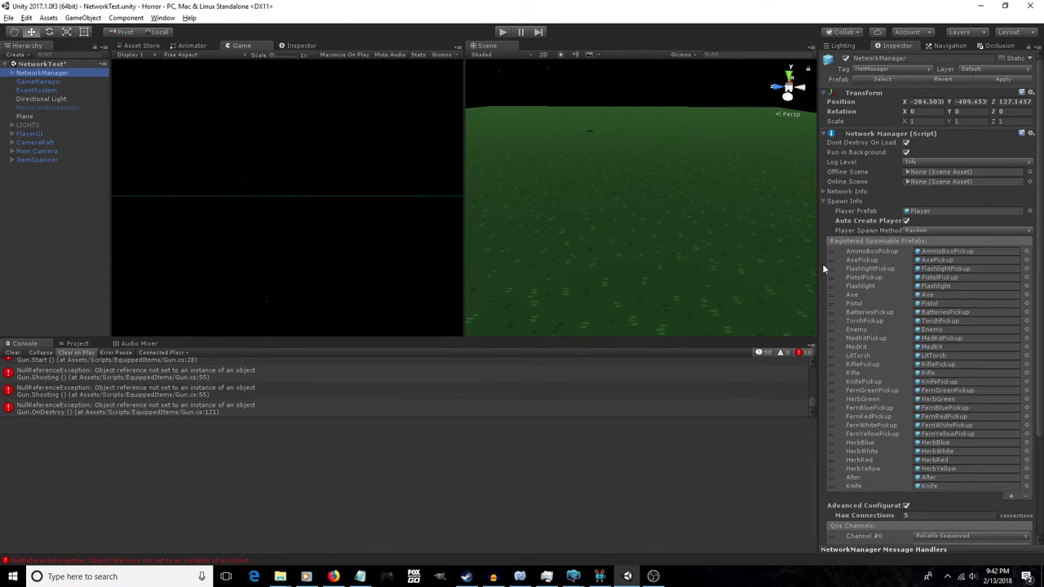
{"action": "left_click", "coordinate": [934, 287]}
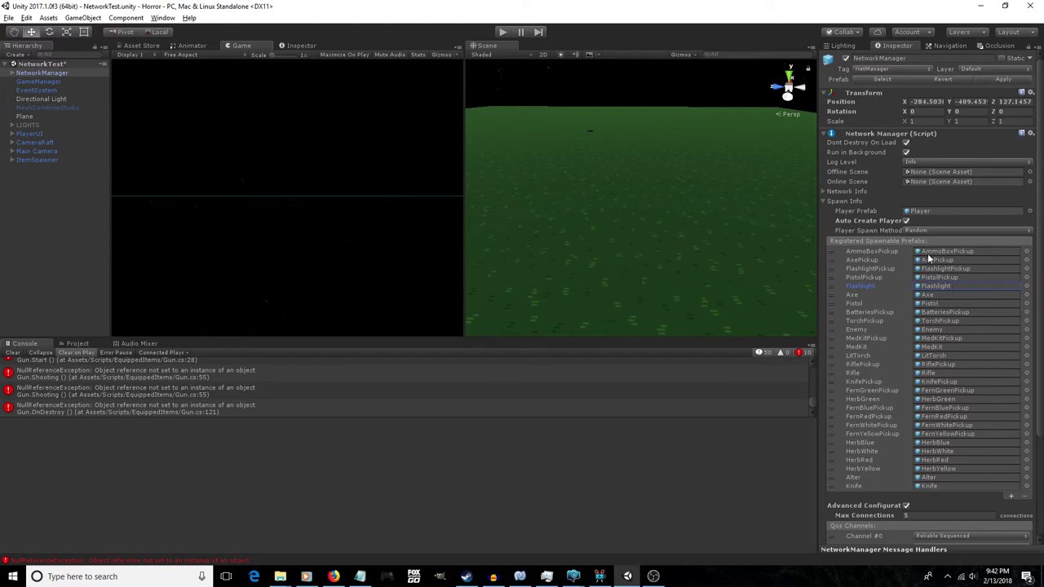
{"action": "scroll", "coordinate": [928, 258], "scroll_direction": "down", "scroll_amount": 4}
{"action": "scroll", "coordinate": [930, 259], "scroll_direction": "up", "scroll_amount": 3}
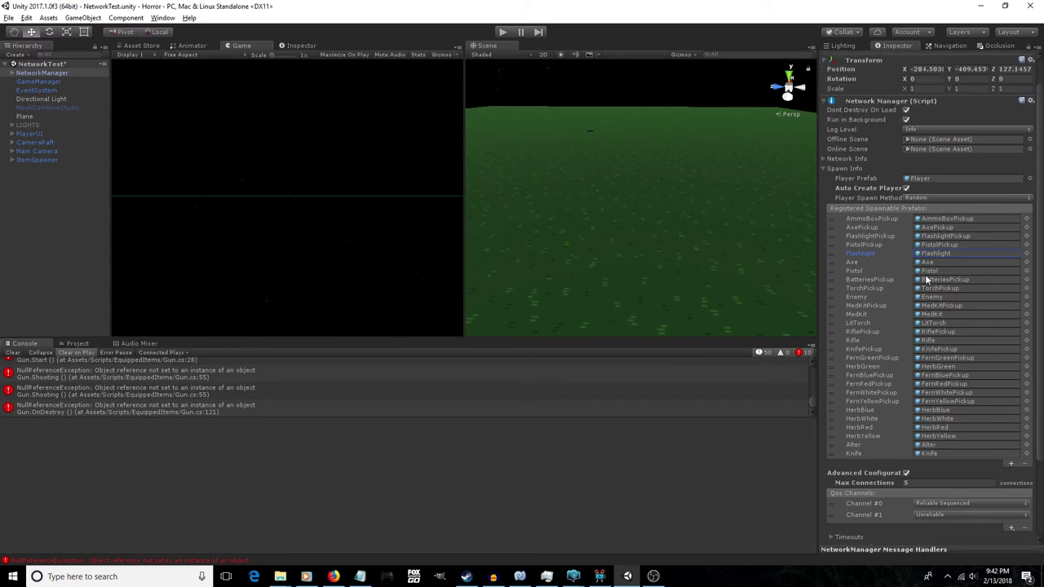
{"action": "left_click", "coordinate": [944, 218]}
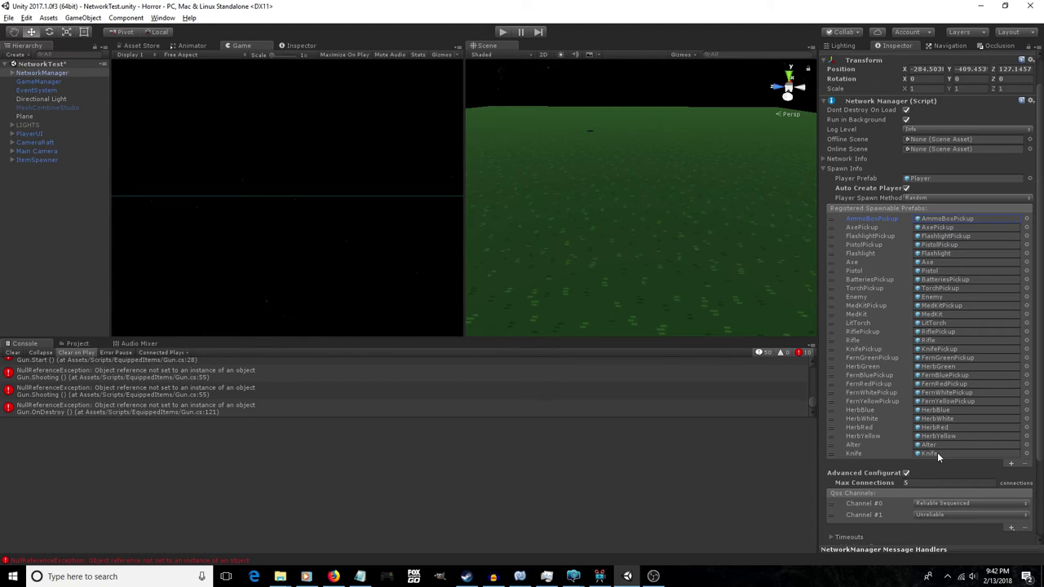
{"action": "left_click", "coordinate": [976, 254]}
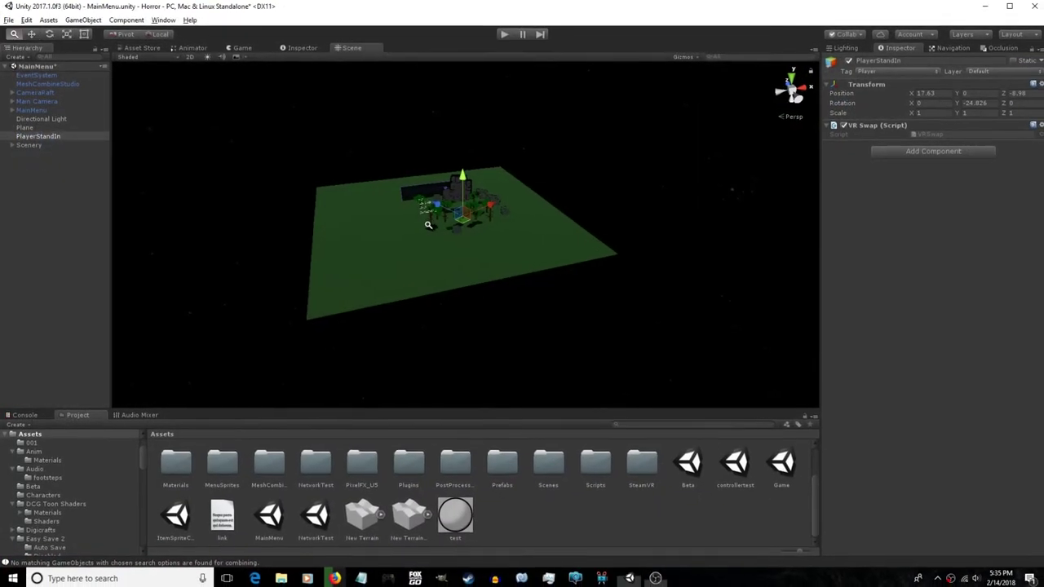
{"action": "right_click_drag", "start_coordinate": [450, 237], "coordinate": [847, 216], "text": "alt"}
{"action": "middle_click_drag", "start_coordinate": [625, 177], "coordinate": [618, 260]}
{"action": "right_click_drag", "start_coordinate": [429, 274], "coordinate": [625, 217]}
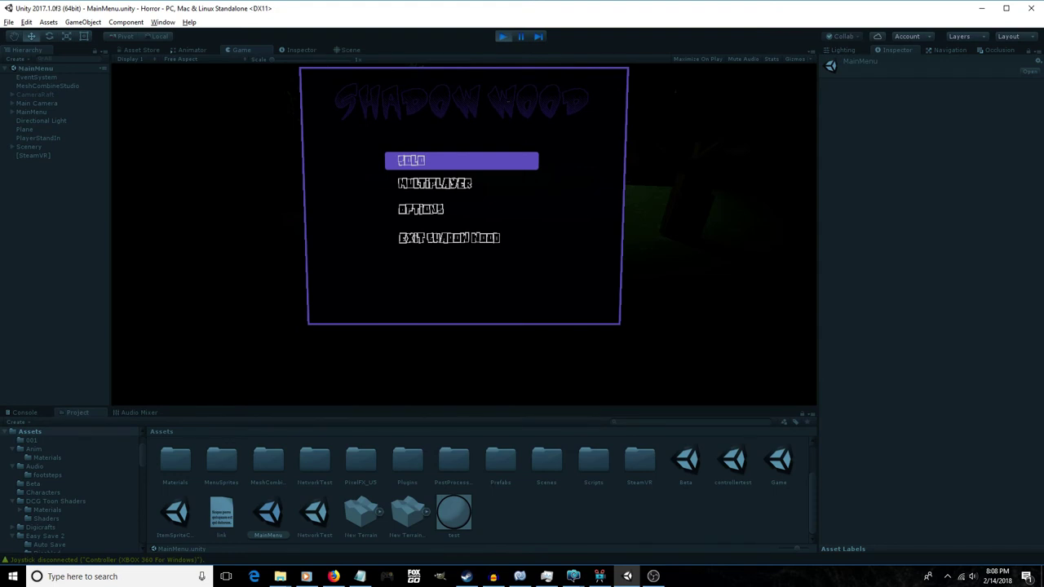
- Cycle through all entries of the running game's main menu and open Solo
{"action": "key", "text": "Down"}
{"action": "key", "text": "Down"}
{"action": "key", "text": "Down"}
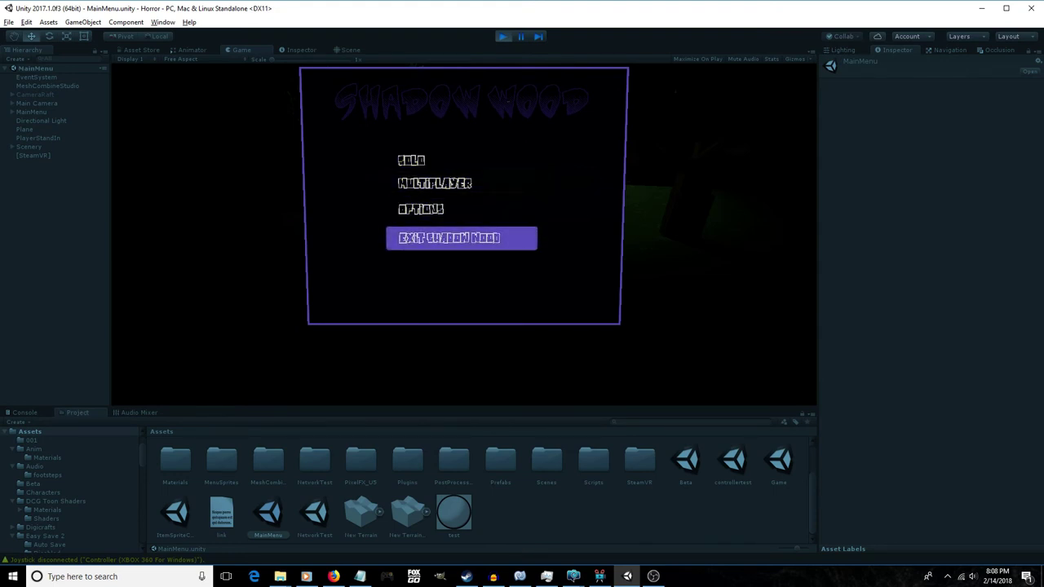
{"action": "key", "text": "Up"}
{"action": "key", "text": "Up"}
{"action": "key", "text": "Up"}
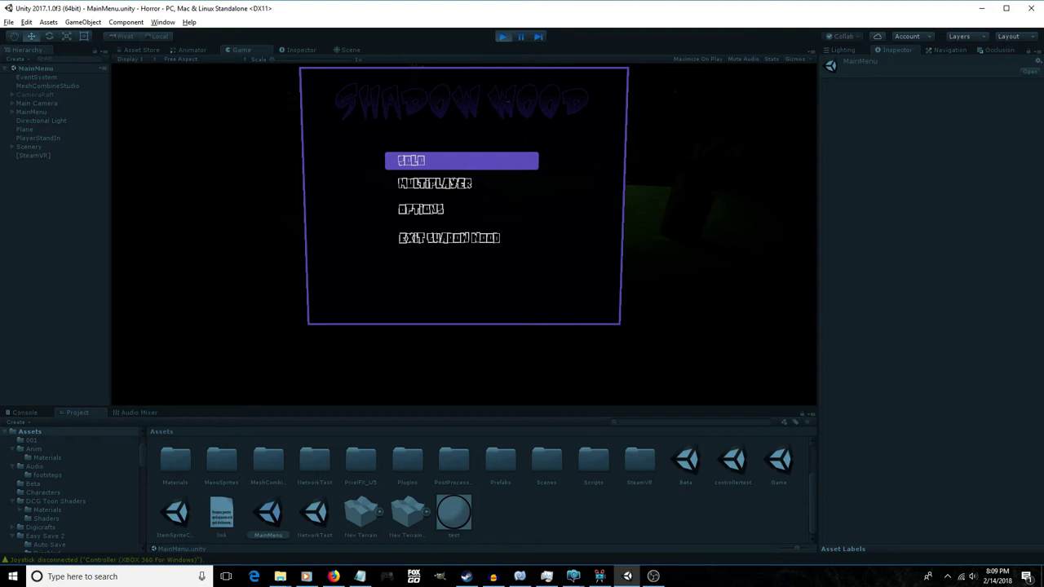
{"action": "key", "text": "Return"}
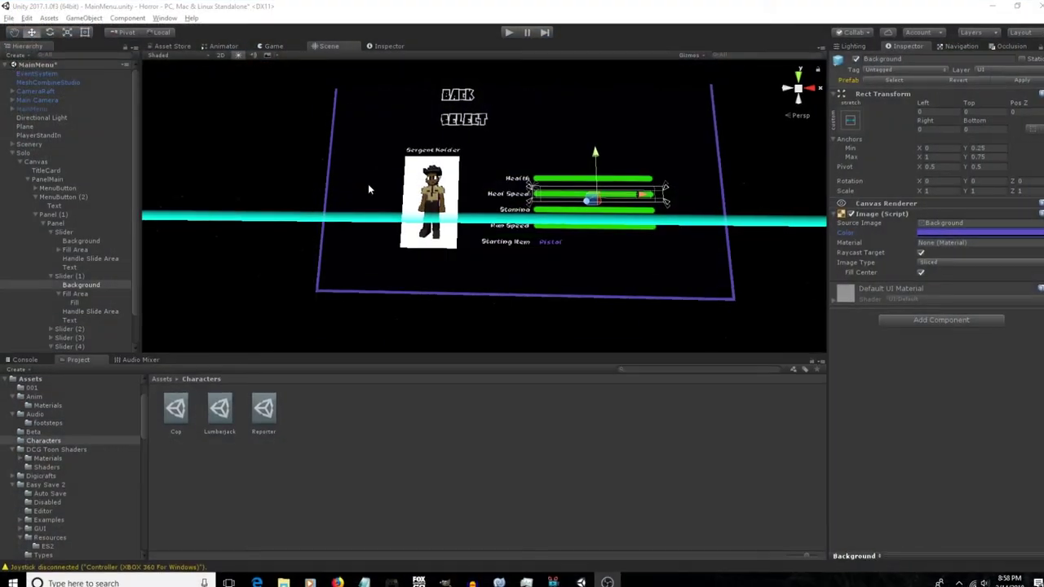
- Rename the StartItemText object as Text_StartItem and select the Slider_Health object
{"action": "left_click_drag", "start_coordinate": [368, 186], "coordinate": [362, 211], "text": "alt"}
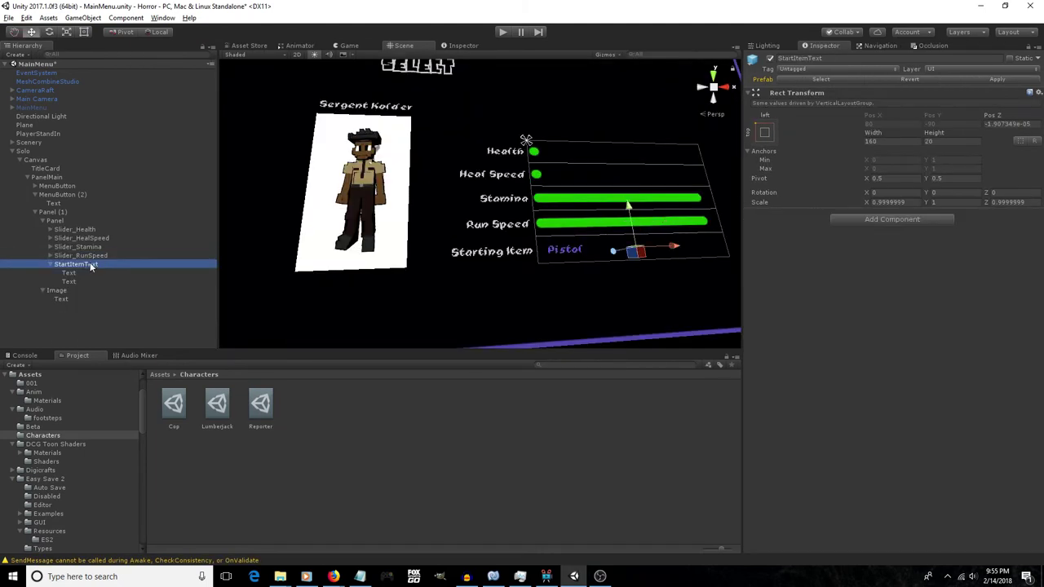
{"action": "left_click", "coordinate": [81, 265]}
{"action": "type", "text": "Te"}
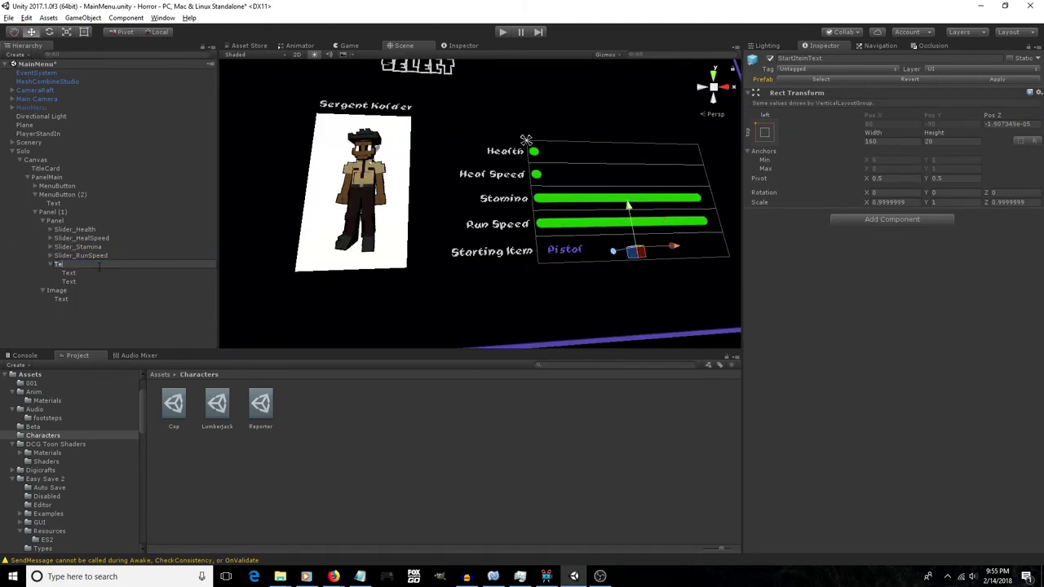
{"action": "type", "text": "xt_StartItem"}
{"action": "key", "text": "Return"}
{"action": "left_click", "coordinate": [116, 233]}
{"action": "left_click", "coordinate": [115, 239]}
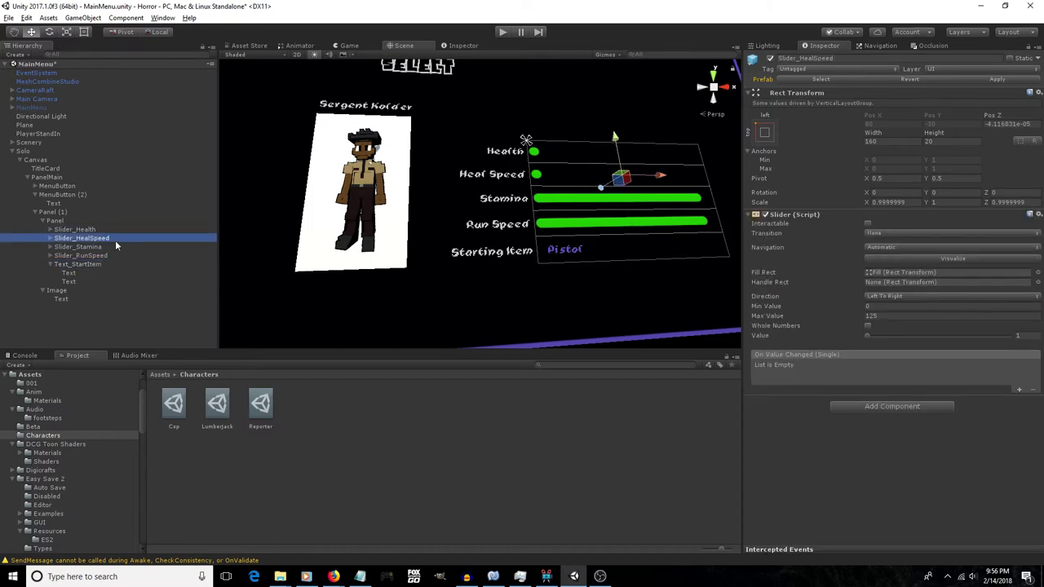
{"action": "left_click", "coordinate": [116, 229]}
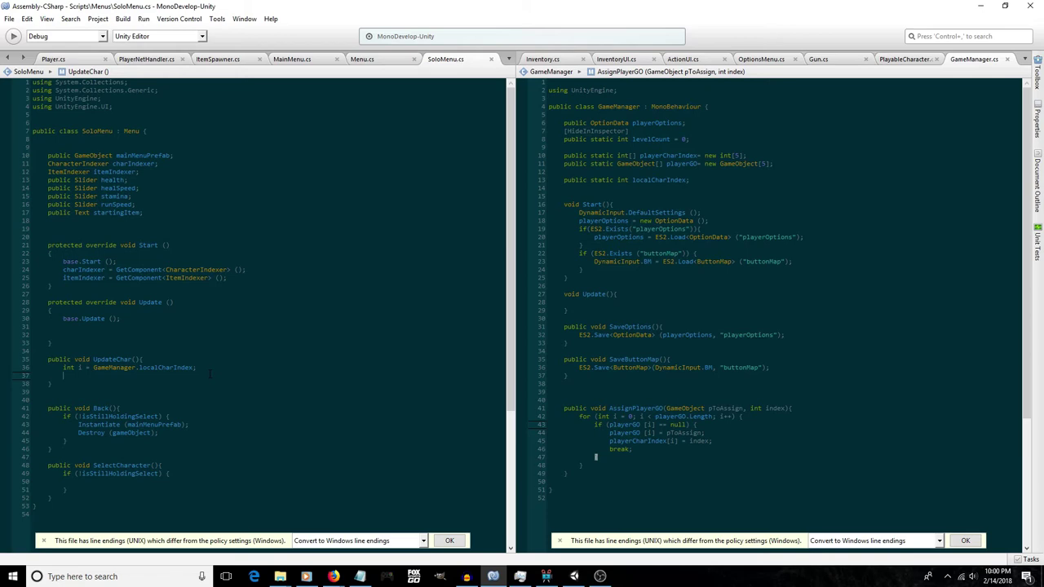
- In MonoDevelop, begin the line "health.value = charIndexer." in the UpdateChar method of SoloMenu.cs
{"action": "type", "text": "health.value = charIndexer."}
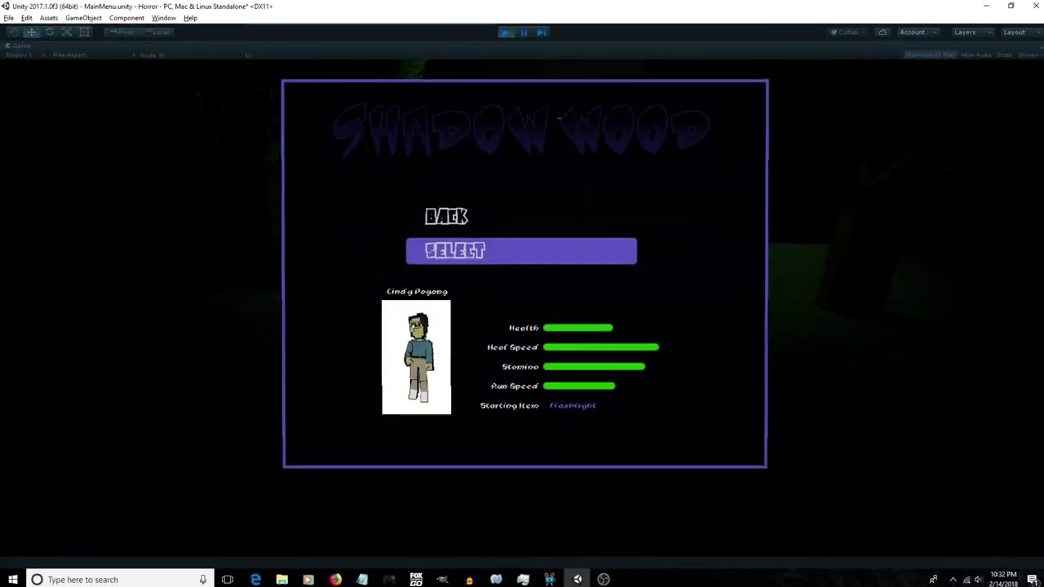
- Switch to the running game in Unity and cycle through the Solo menu's characters to check their stats and starting items
{"action": "key", "text": "Right"}
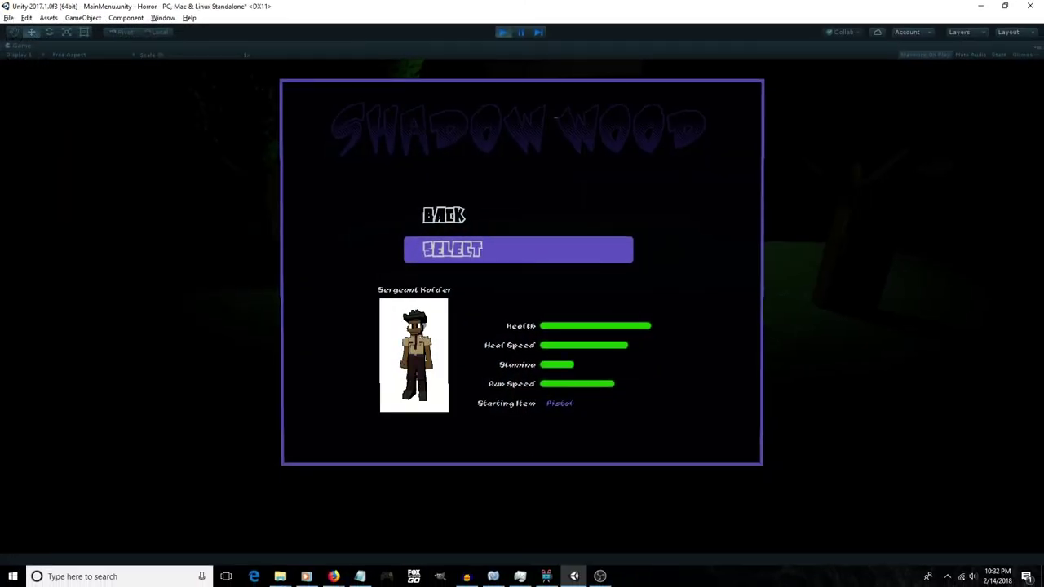
{"action": "key", "text": "Right"}
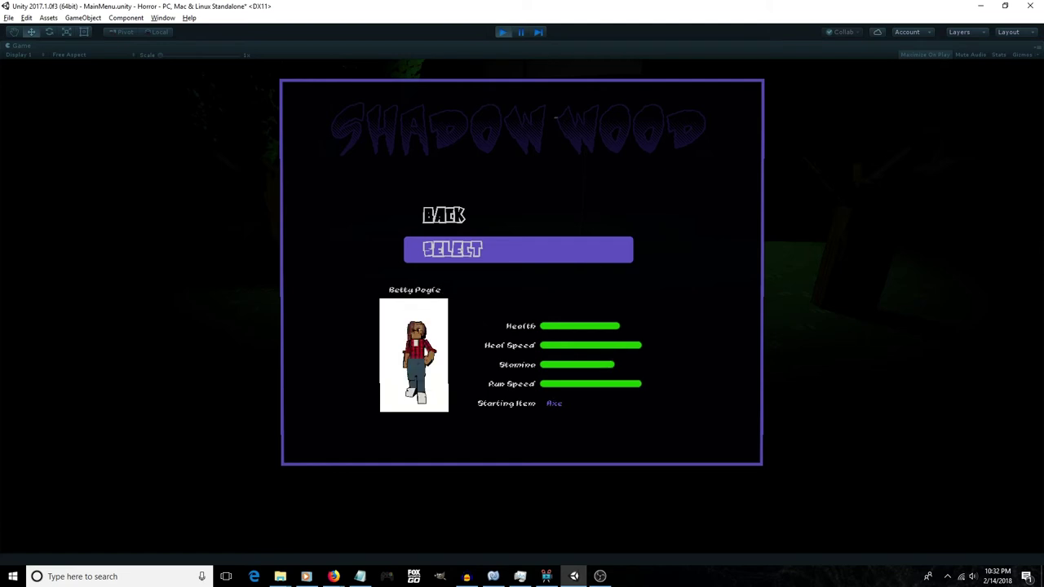
{"action": "key", "text": "Right"}
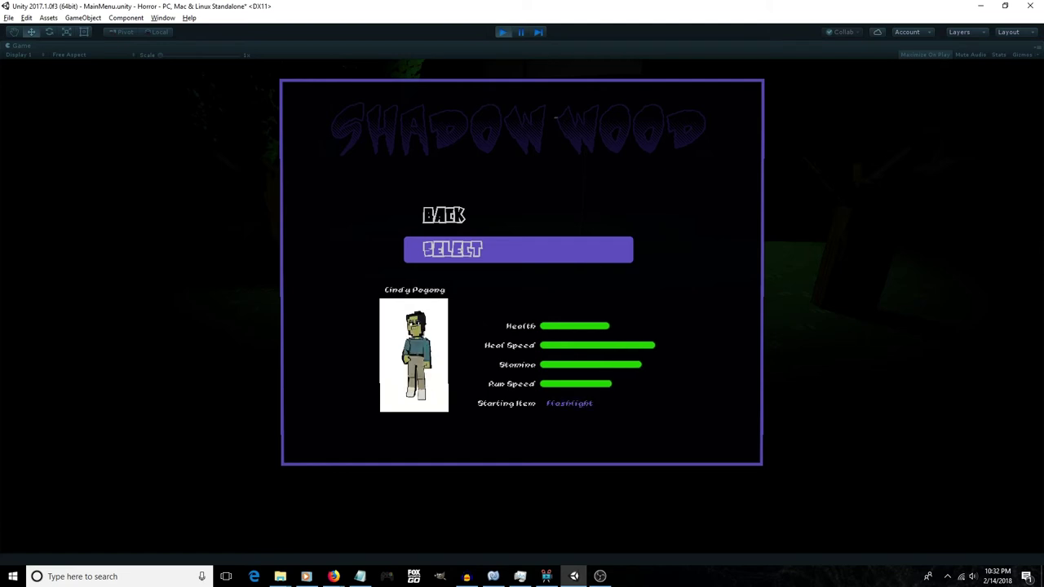
{"action": "key", "text": "Right"}
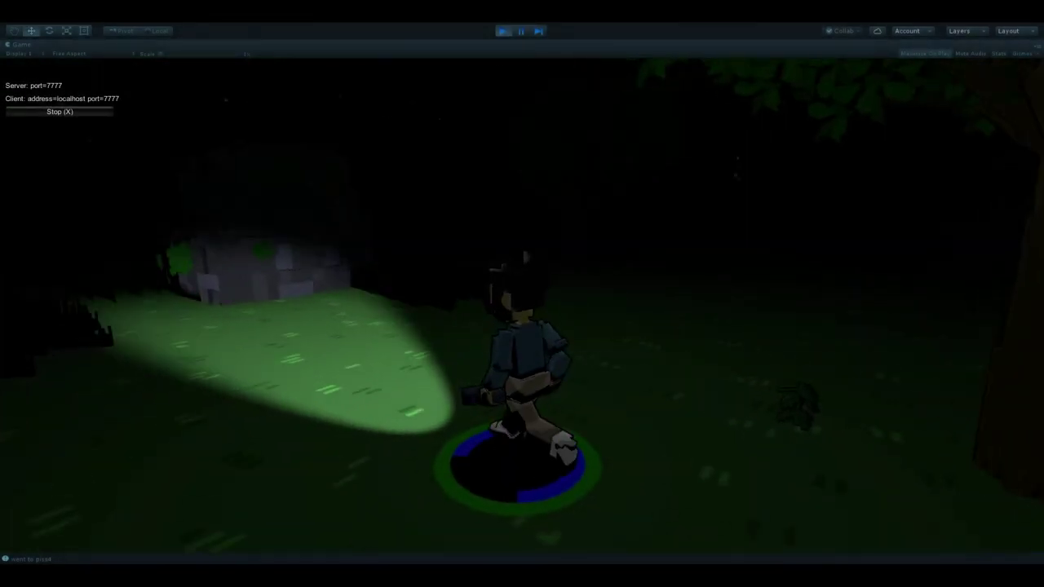
- Walk the chosen character through the dark woods to test the flashlight in the game
{"action": "key", "text": "w"}
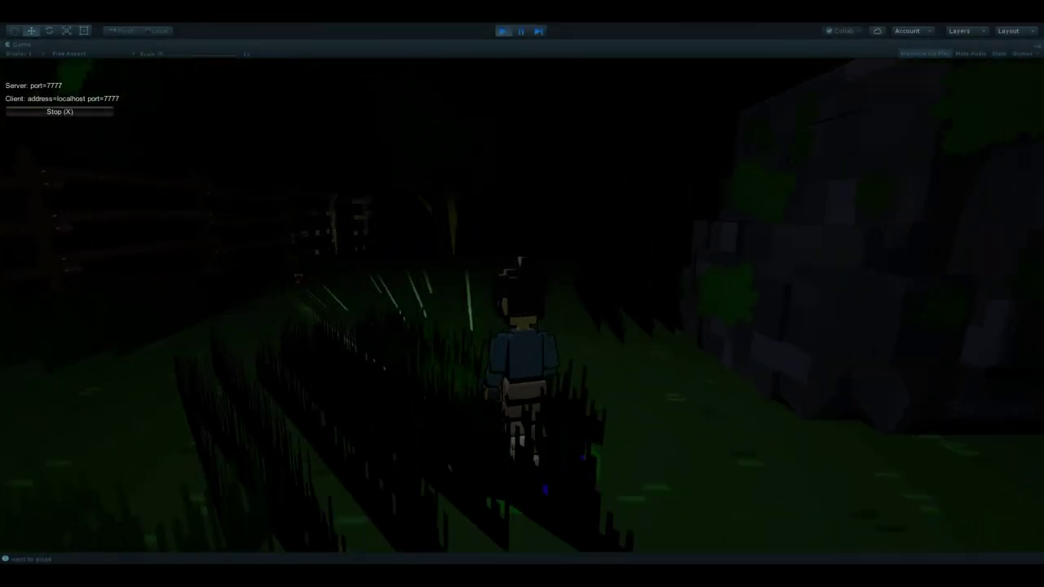
{"action": "key", "text": "w"}
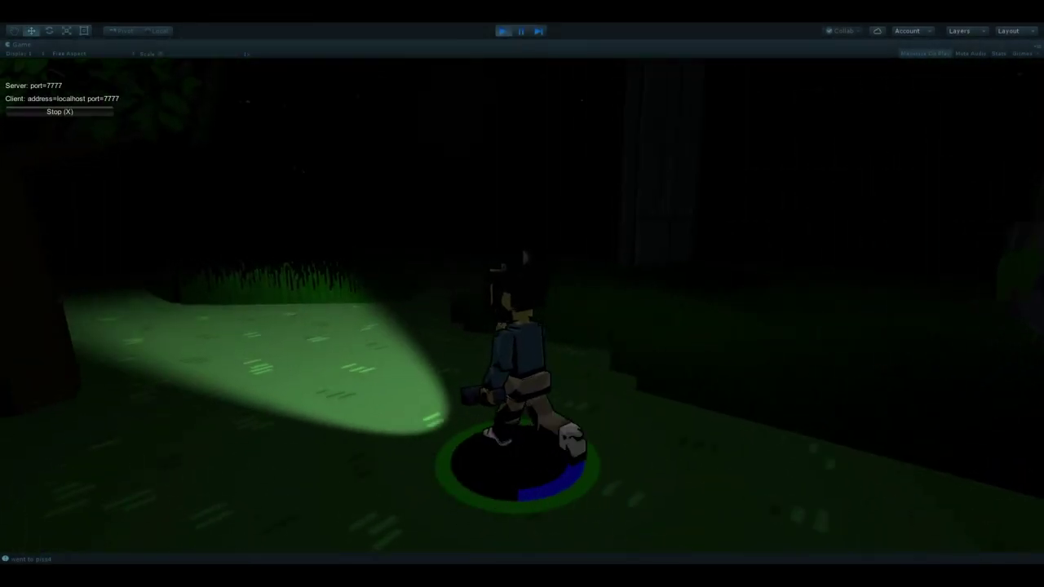
{"action": "key", "text": "w"}
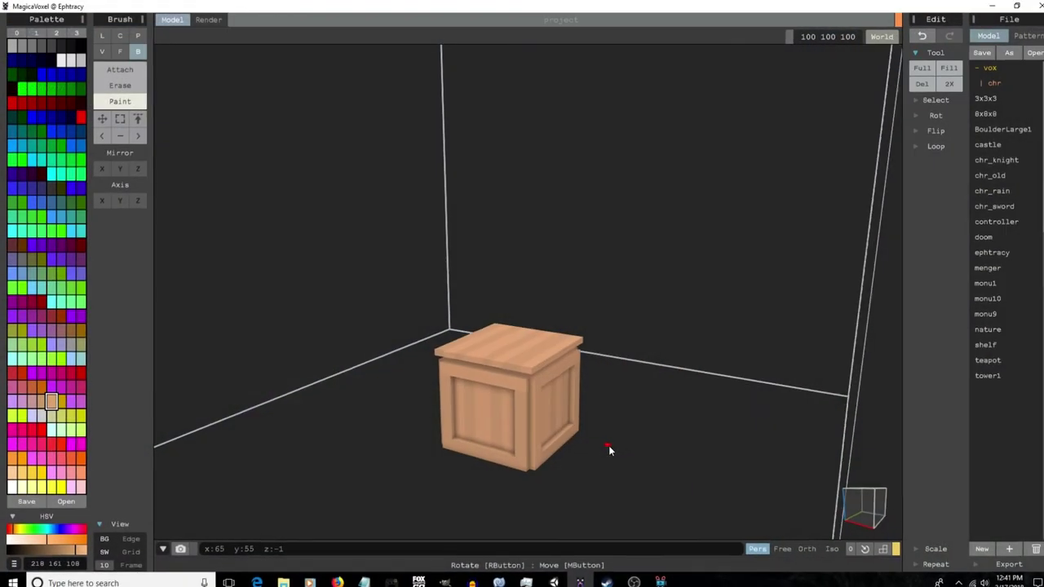
- Switch to MagicaVoxel and examine the wooden crate model from another side
{"action": "right_click_drag", "start_coordinate": [611, 449], "coordinate": [707, 375]}
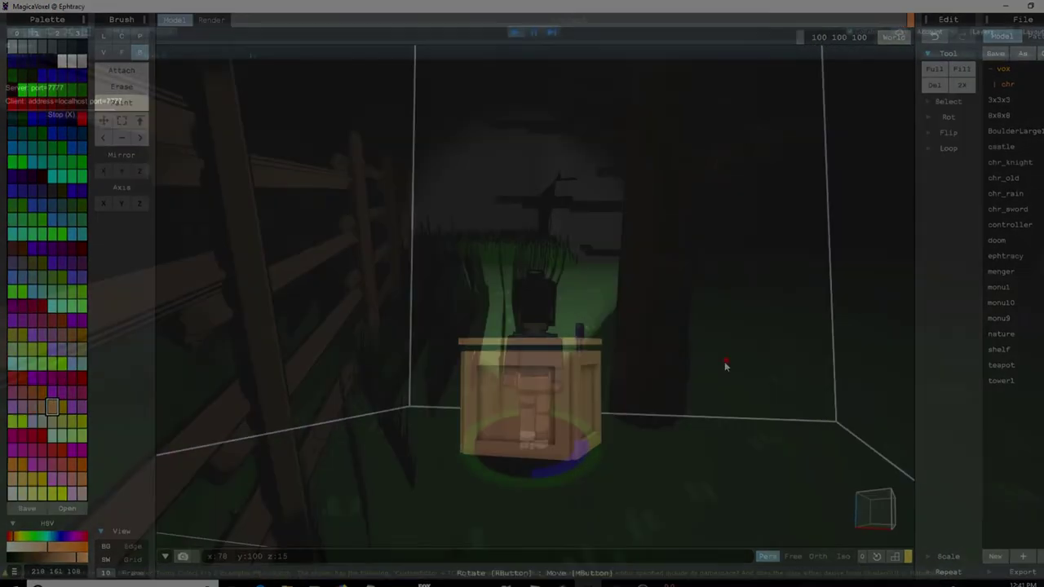
- Switch to the running game in Unity, walk the character to the knife in the grass near the fence and pick it up
{"action": "key", "text": "s"}
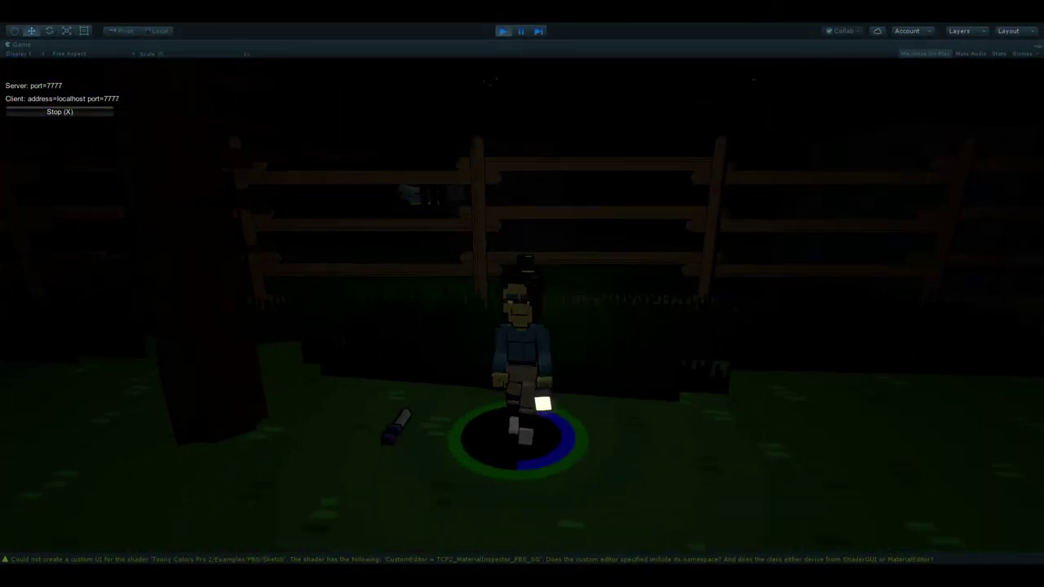
{"action": "key", "text": "a"}
{"action": "key", "text": "e"}
{"action": "scroll", "coordinate": [522, 294], "scroll_direction": "down", "scroll_amount": 3}
{"action": "key", "text": "s"}
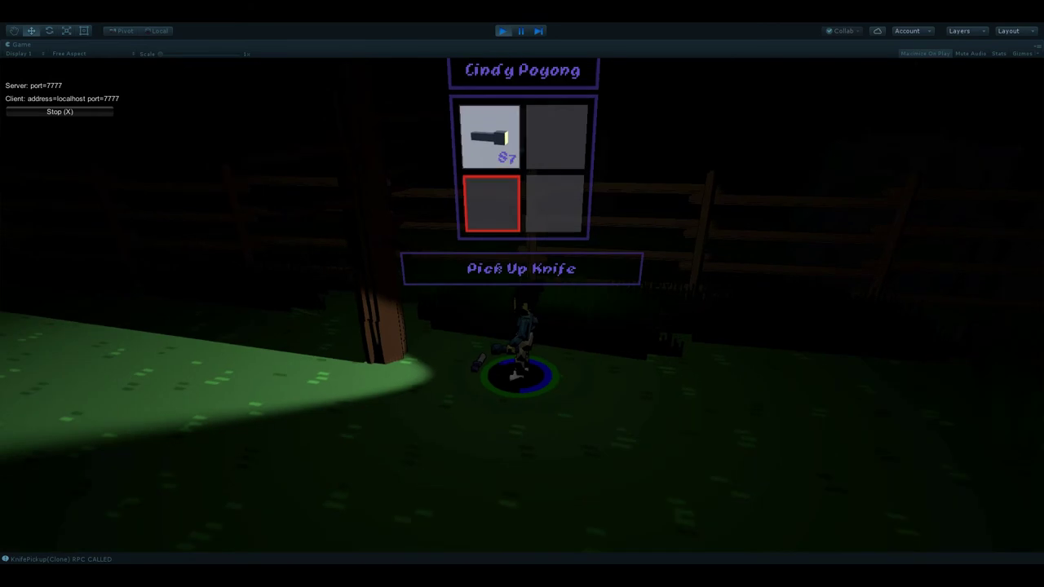
{"action": "key", "text": "e"}
{"action": "key", "text": "a"}
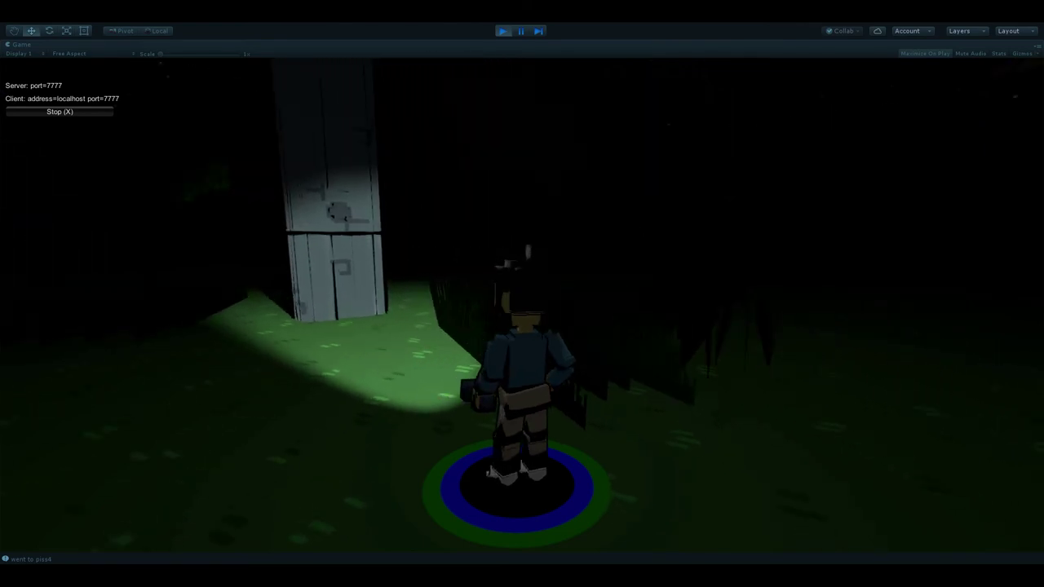
- Examine the tall pale wooden structure lit by the flashlight from different camera distances in the game
{"action": "scroll", "coordinate": [522, 293], "scroll_direction": "down", "scroll_amount": 3}
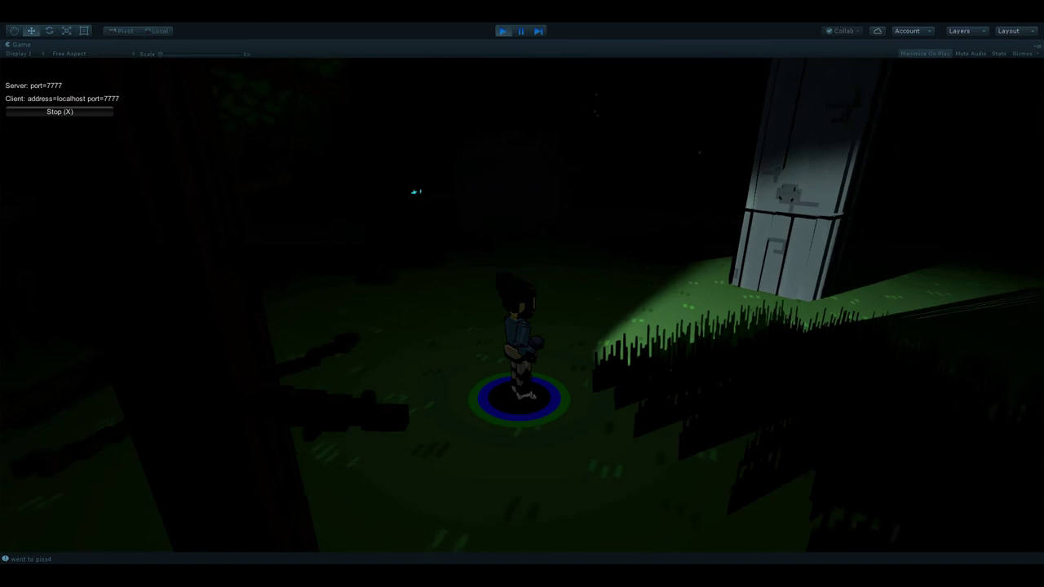
{"action": "scroll", "coordinate": [522, 293], "scroll_direction": "up", "scroll_amount": 2}
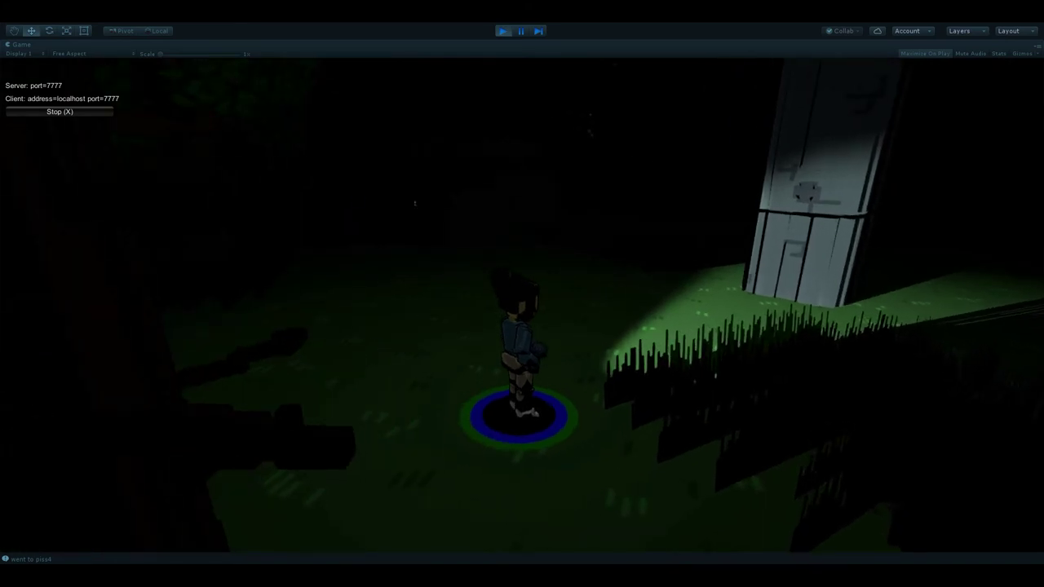
{"action": "key", "text": "w"}
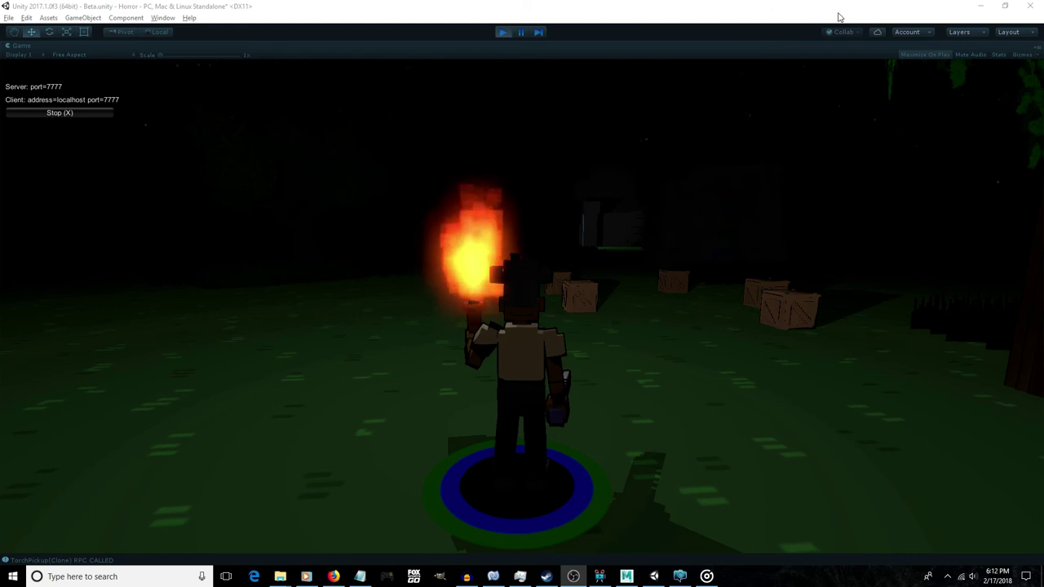
- Walk the torch-carrying character across the clearing to the wooden crates and pry open the first one
{"action": "left_click", "coordinate": [766, 54]}
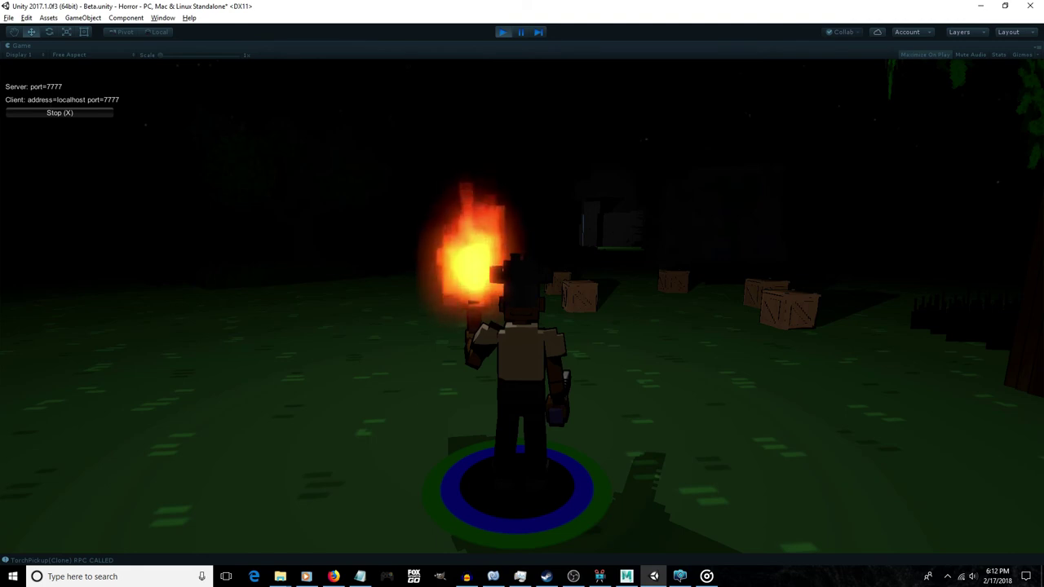
{"action": "key", "text": "w"}
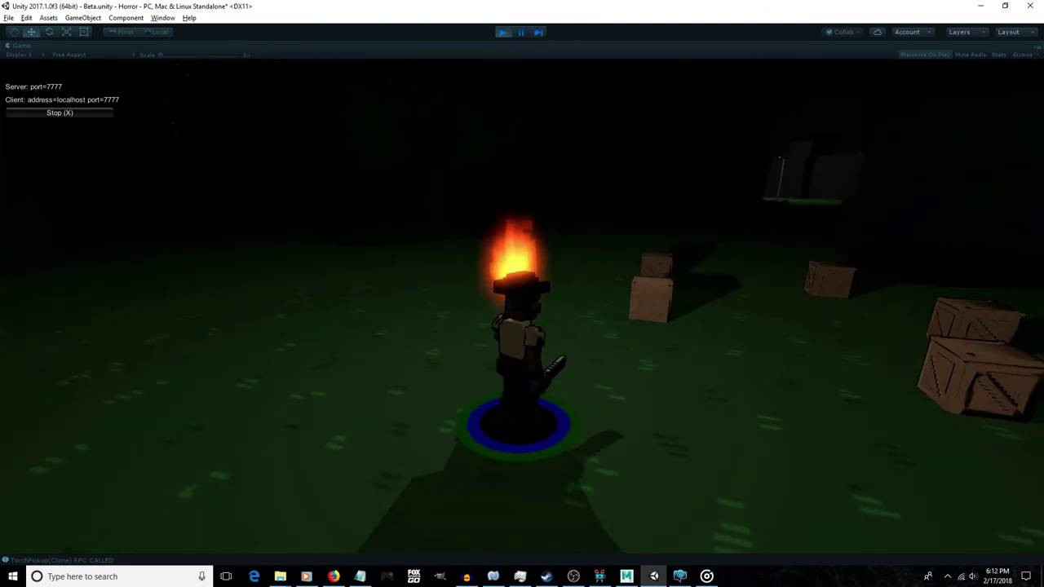
{"action": "key", "text": "w"}
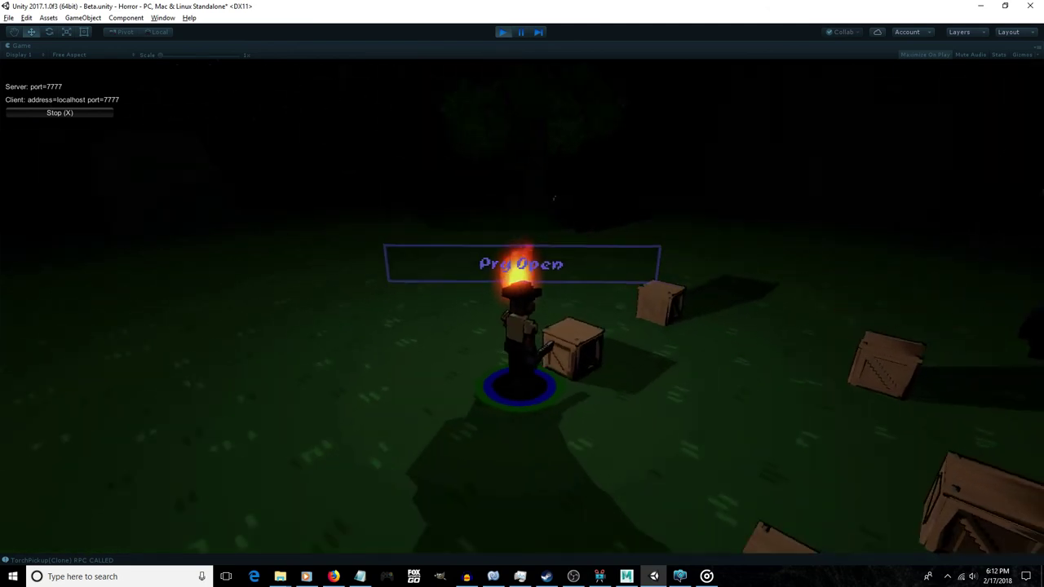
{"action": "key", "text": "w"}
{"action": "key", "text": "e"}
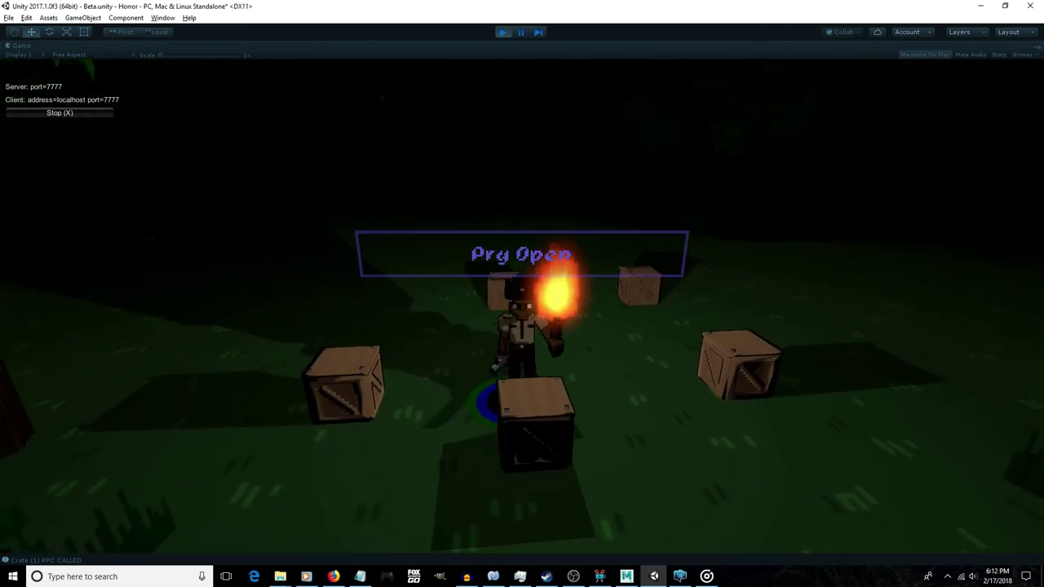
- Move among the closed crates and pry open two more of them to test the crate interaction
{"action": "key", "text": "e"}
{"action": "key", "text": "a"}
{"action": "key", "text": "d"}
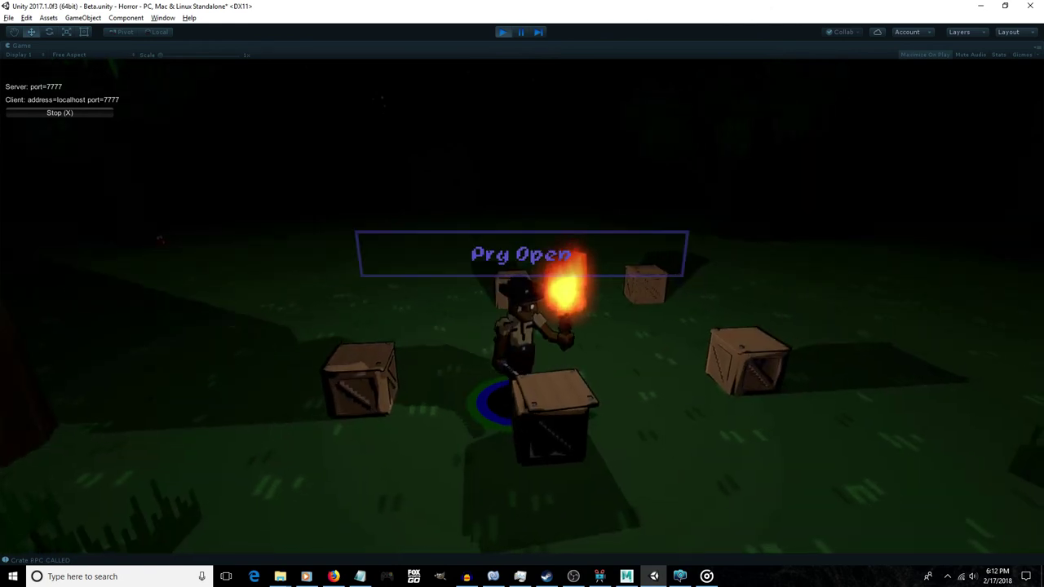
{"action": "key", "text": "a"}
{"action": "key", "text": "d"}
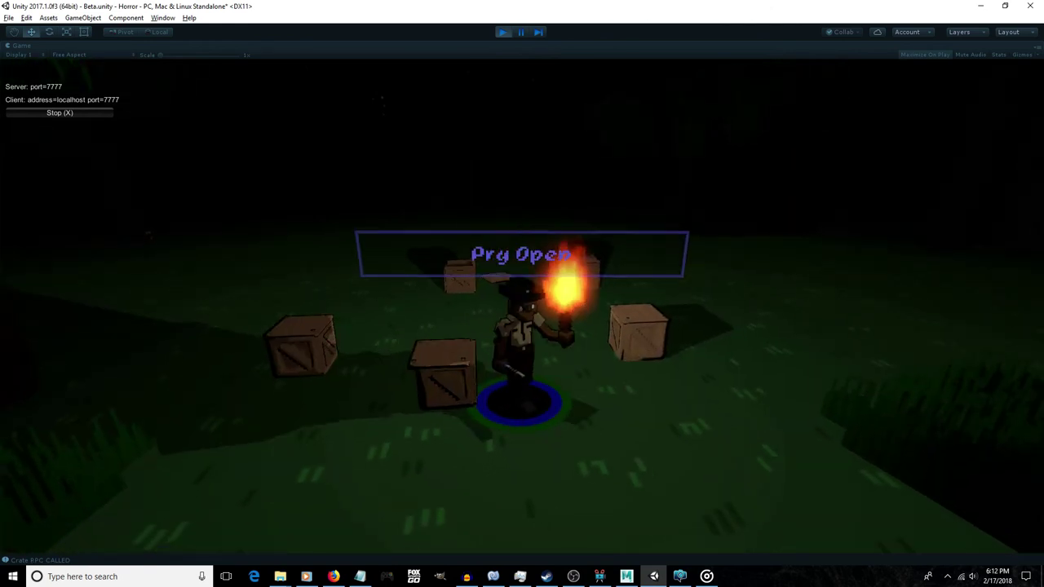
{"action": "key", "text": "w"}
{"action": "key", "text": "e"}
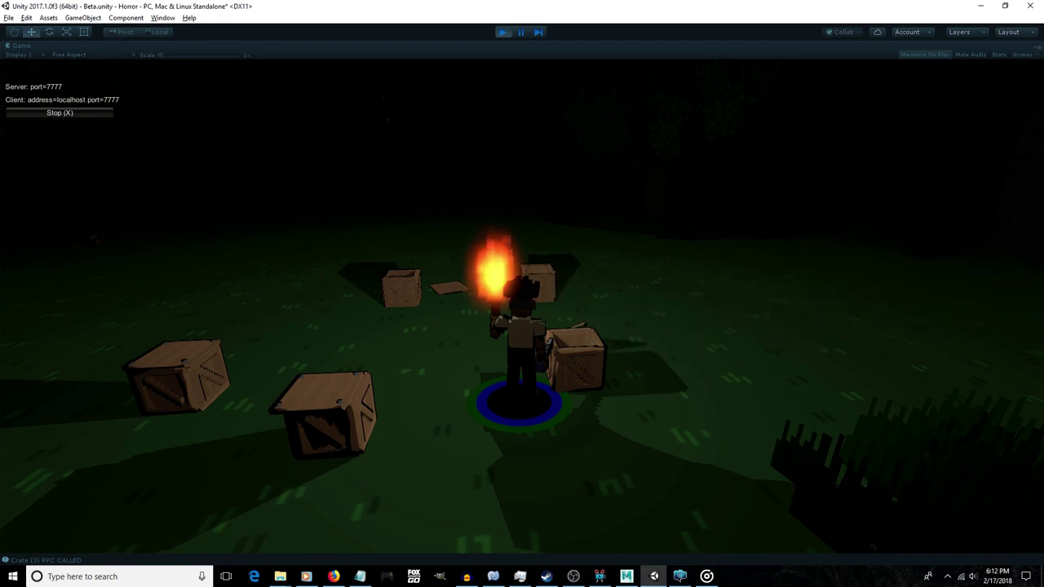
- Pry open another two closed crates and walk the character up to the last closed one
{"action": "key", "text": "a"}
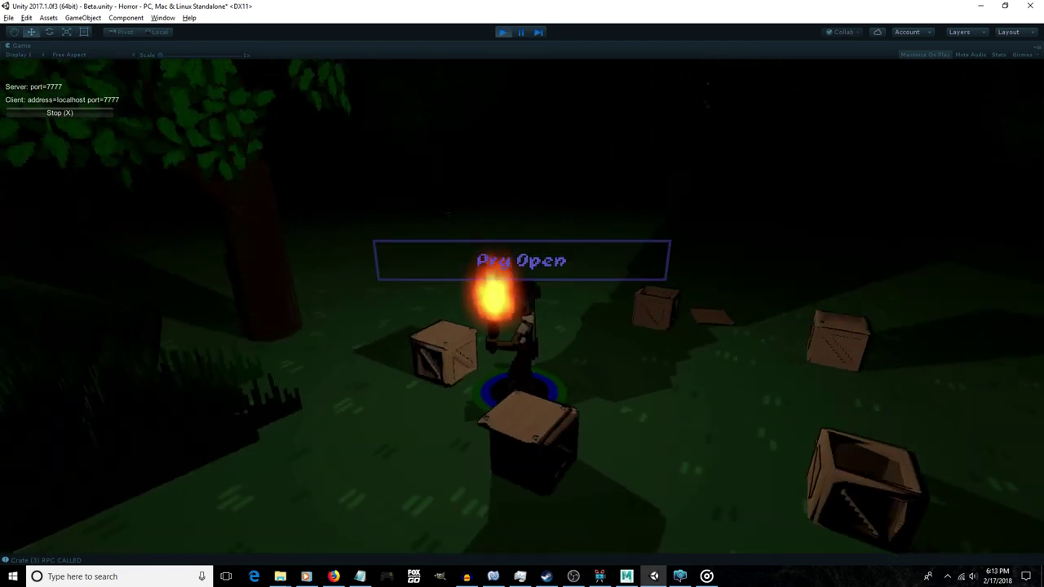
{"action": "key", "text": "e"}
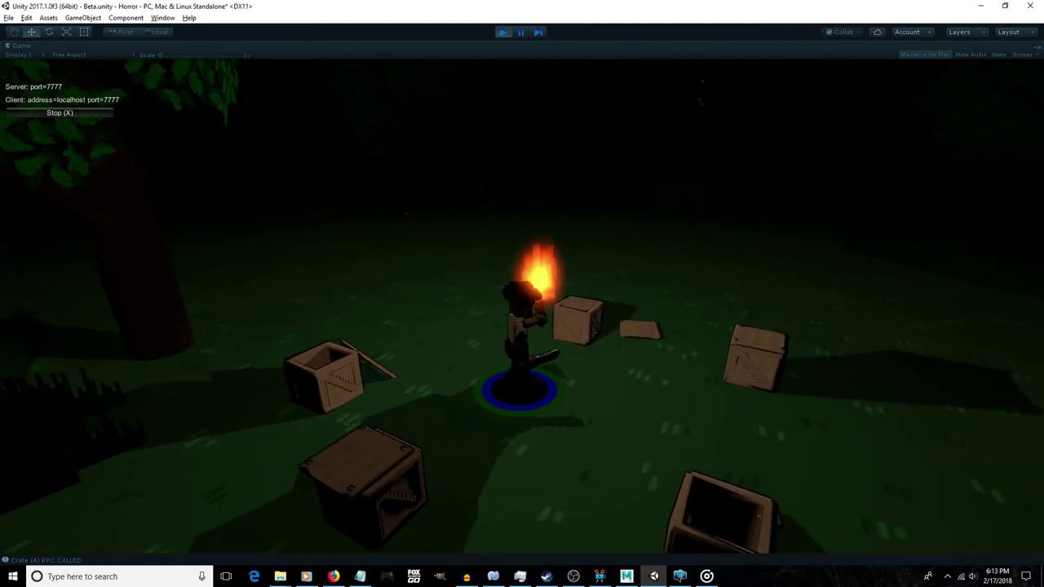
{"action": "key", "text": "e"}
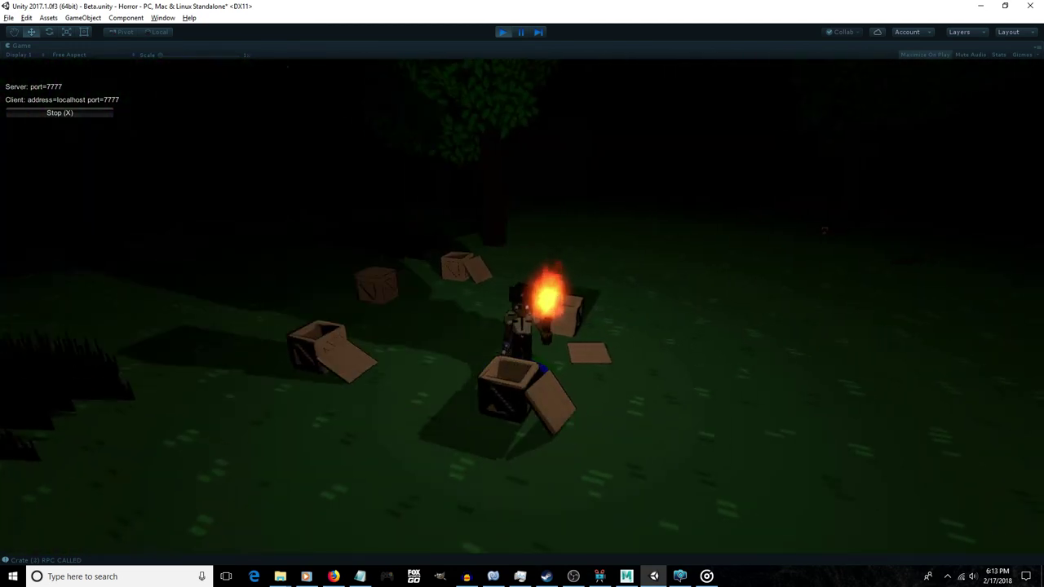
{"action": "key", "text": "w"}
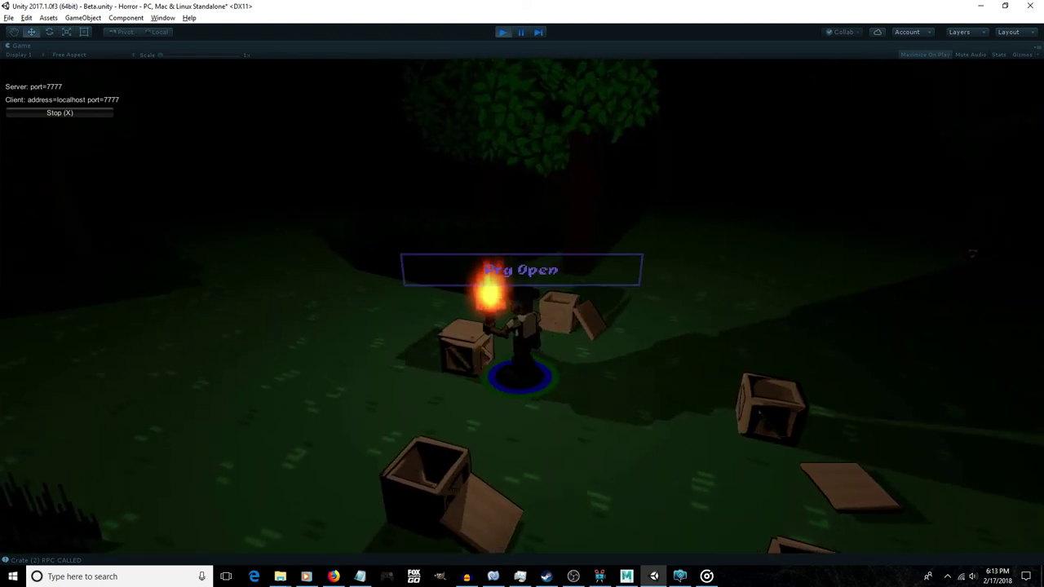